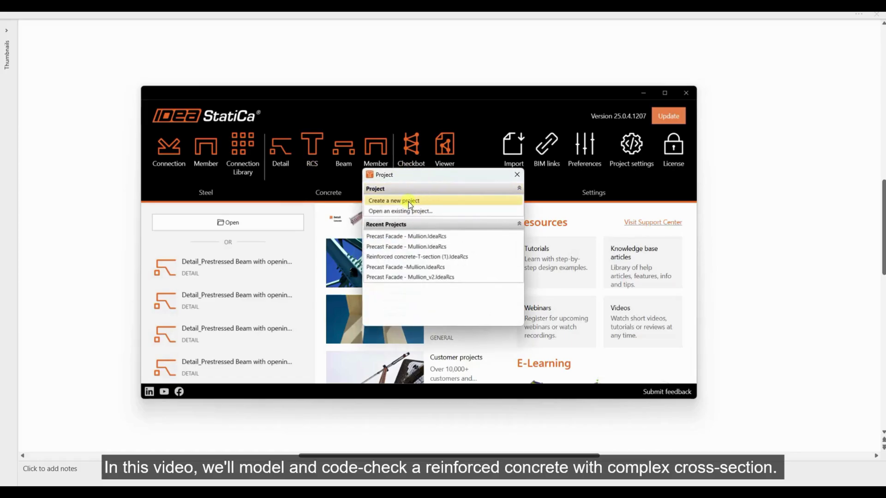
# Create a new EN project with a reinforced concrete section and a beam member as the first input section.
pyautogui.click(408, 201)
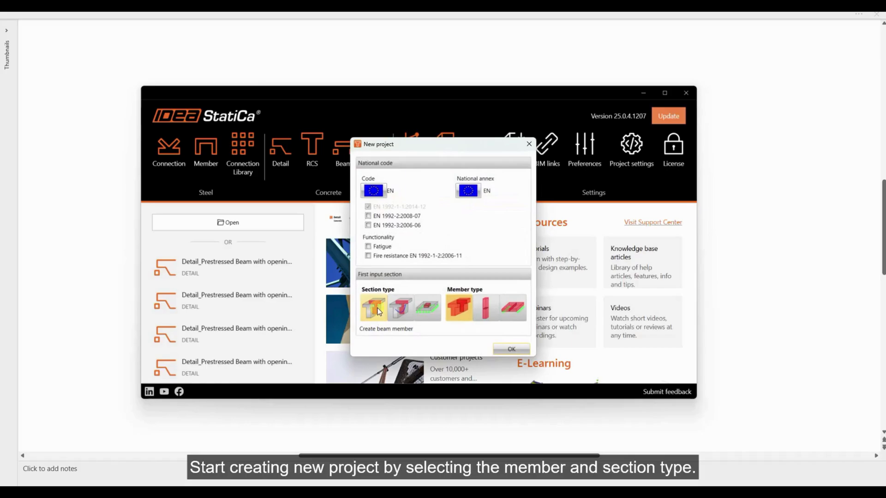
pyautogui.click(378, 311)
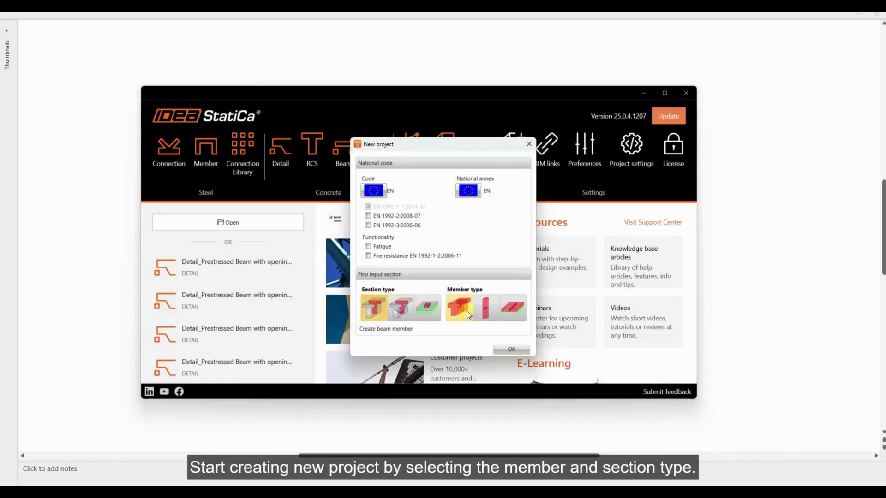
pyautogui.click(511, 350)
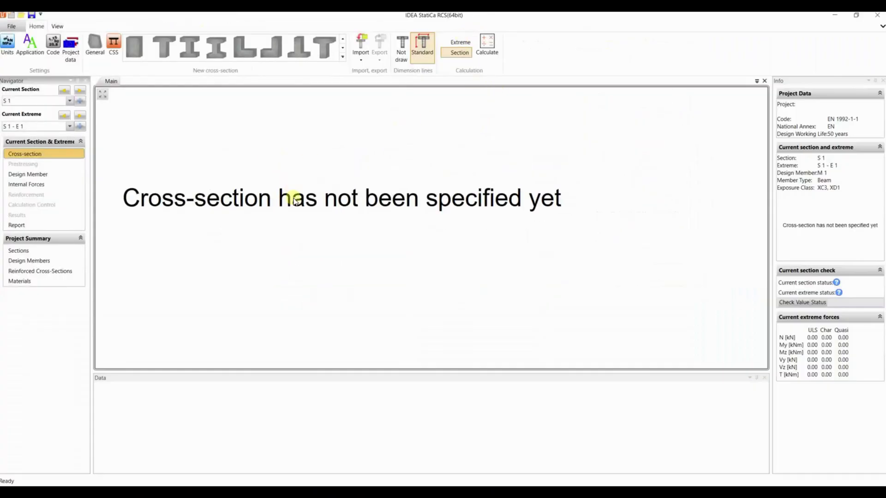
# Set the design working life in the project data to 100 years.
pyautogui.click(74, 51)
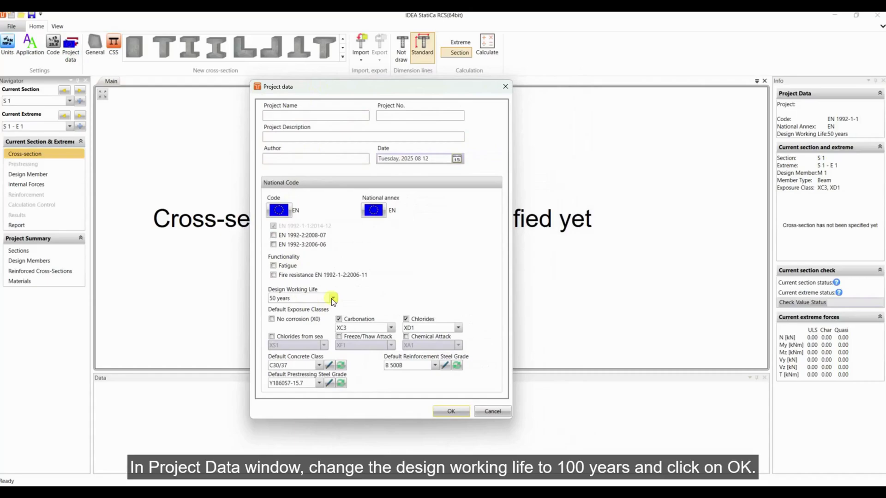
pyautogui.click(331, 298)
pyautogui.click(330, 318)
pyautogui.click(451, 411)
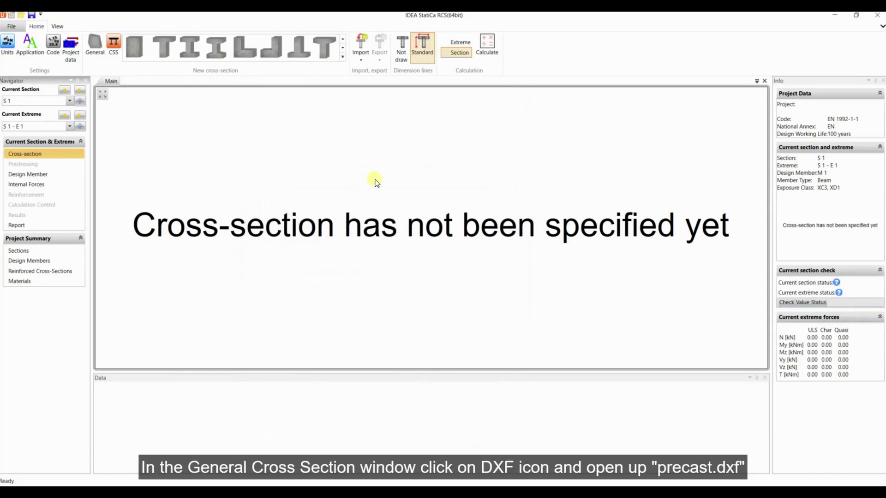
# Start a general cross-section without using a predefined shape and load the file Precast.dxf for it.
pyautogui.click(114, 42)
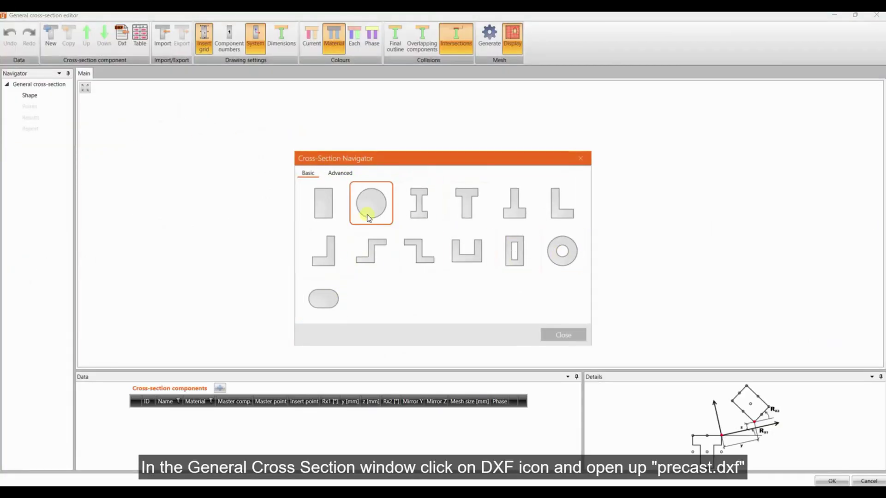
pyautogui.click(340, 173)
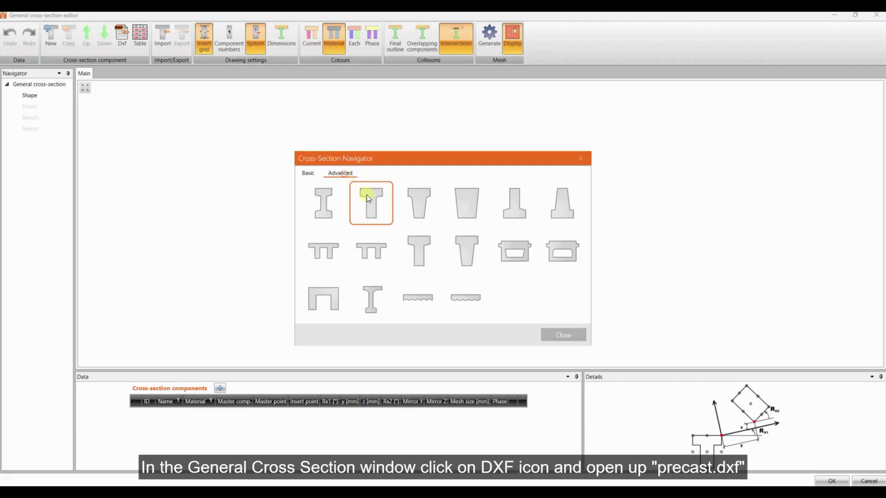
pyautogui.click(560, 333)
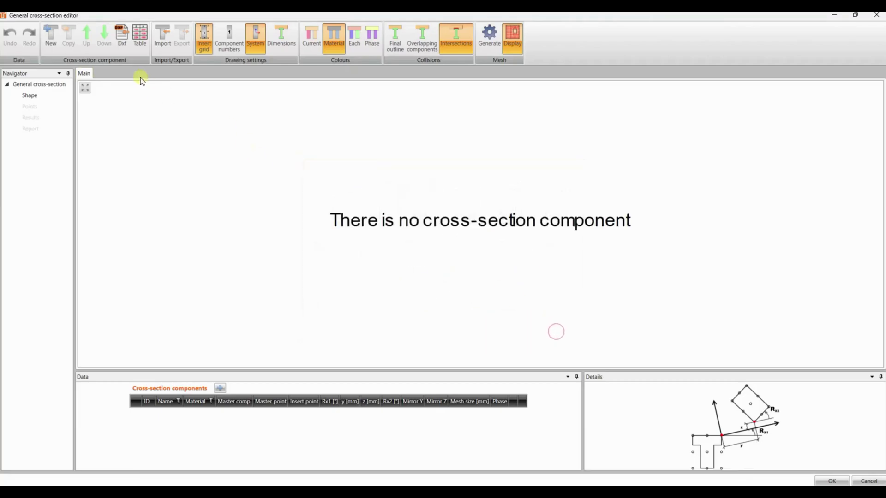
pyautogui.click(126, 44)
pyautogui.click(344, 173)
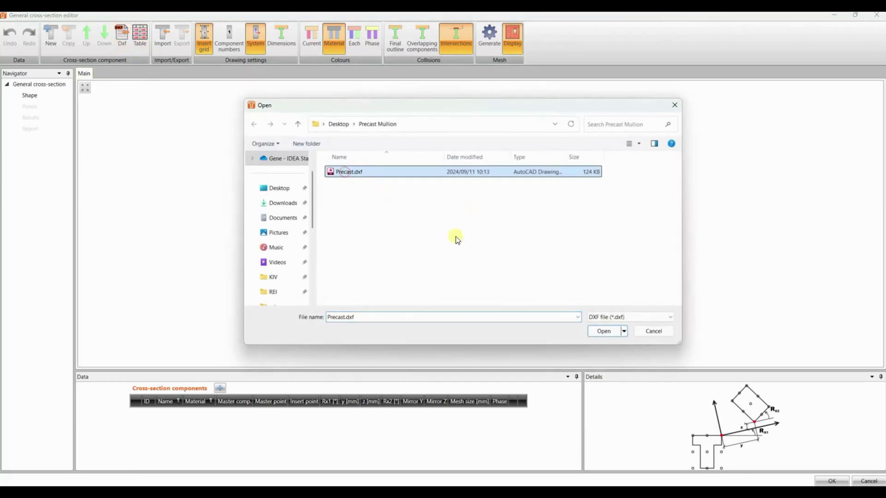
pyautogui.click(604, 331)
# Import the precast polyline in millimeters as the section outline, with the insertion point at Center of gravity.
pyautogui.click(244, 87)
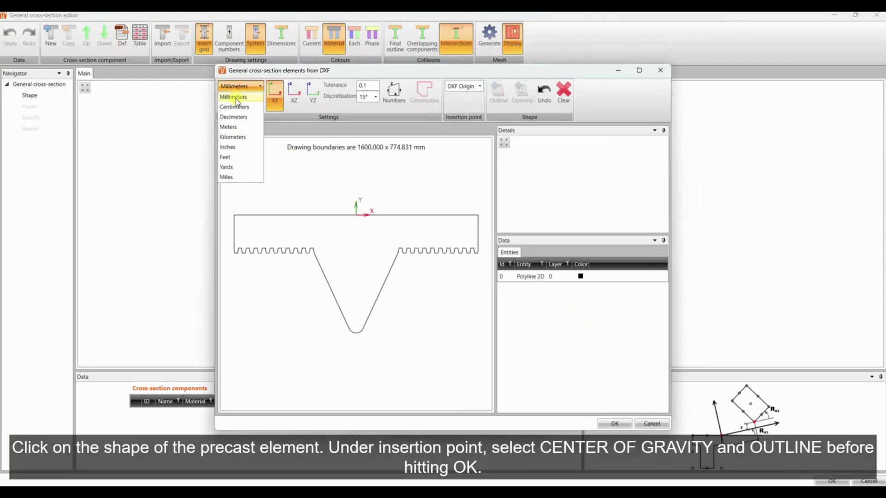
pyautogui.click(236, 99)
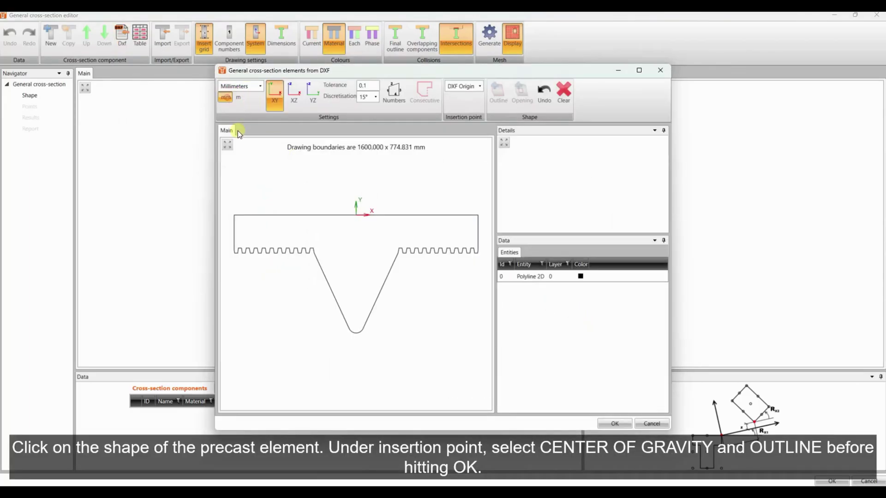
pyautogui.click(323, 215)
pyautogui.click(464, 87)
pyautogui.click(464, 110)
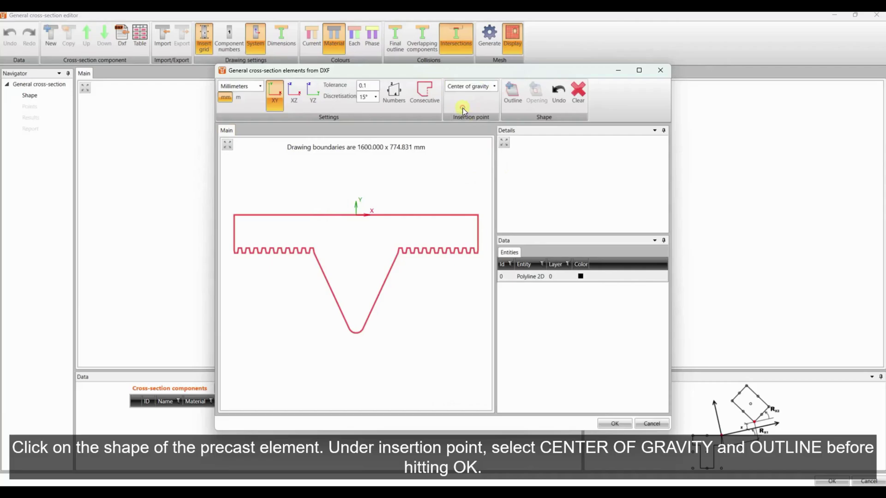
pyautogui.click(520, 98)
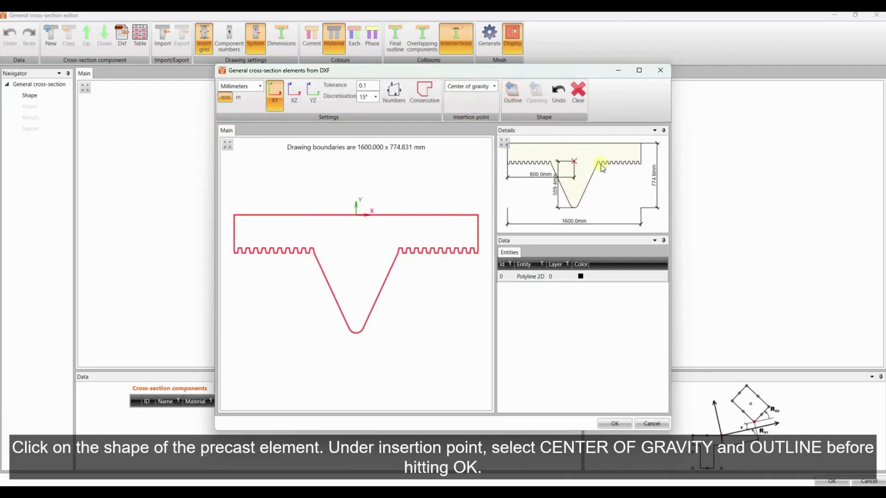
pyautogui.click(623, 426)
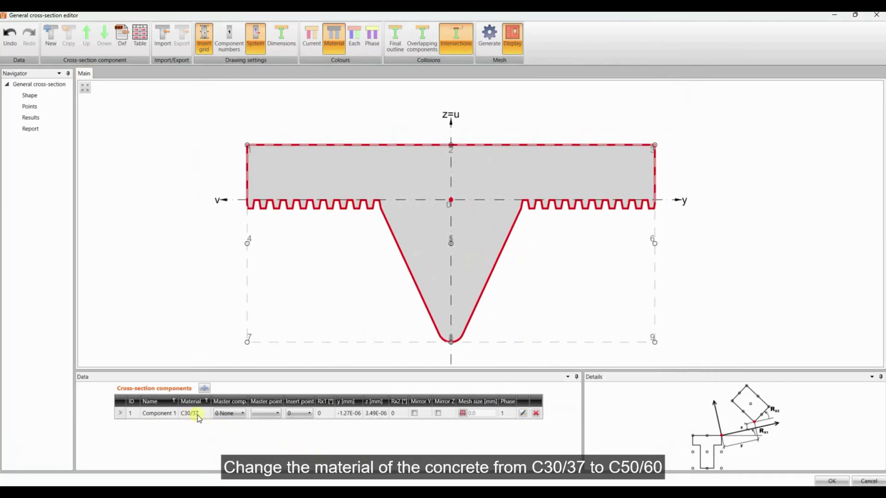
# Change the concrete material of the imported cross-section component to C50/60.
pyautogui.click(522, 413)
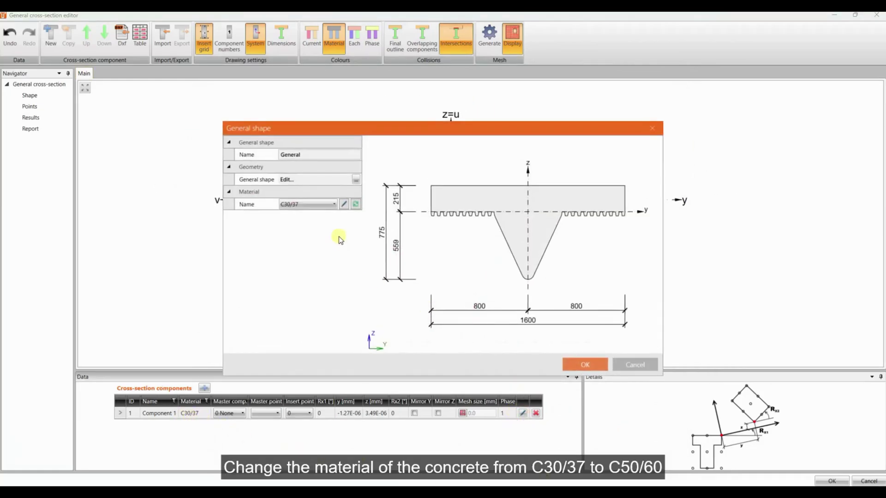
pyautogui.click(318, 204)
pyautogui.click(355, 205)
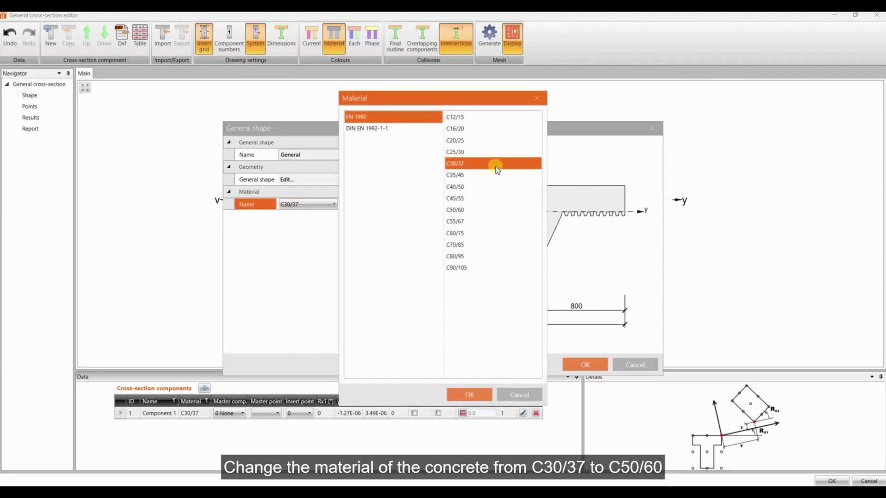
pyautogui.click(479, 210)
pyautogui.click(469, 394)
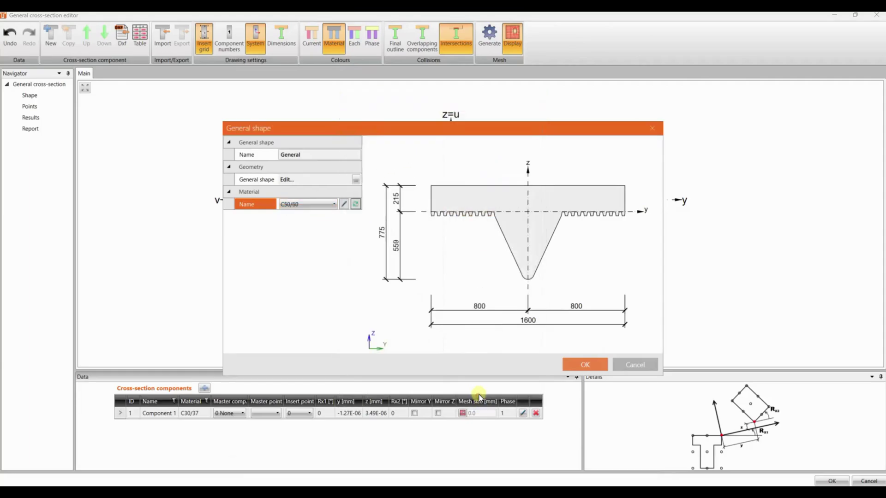
pyautogui.click(585, 364)
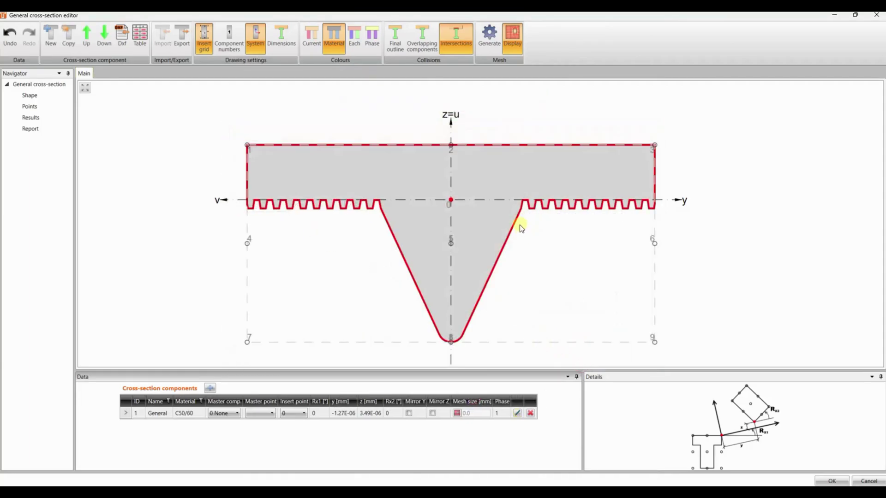
# Generate the section mesh and display the Tau_u Mx and Tau ω stress results, turning on arrows for the latter.
pyautogui.click(489, 33)
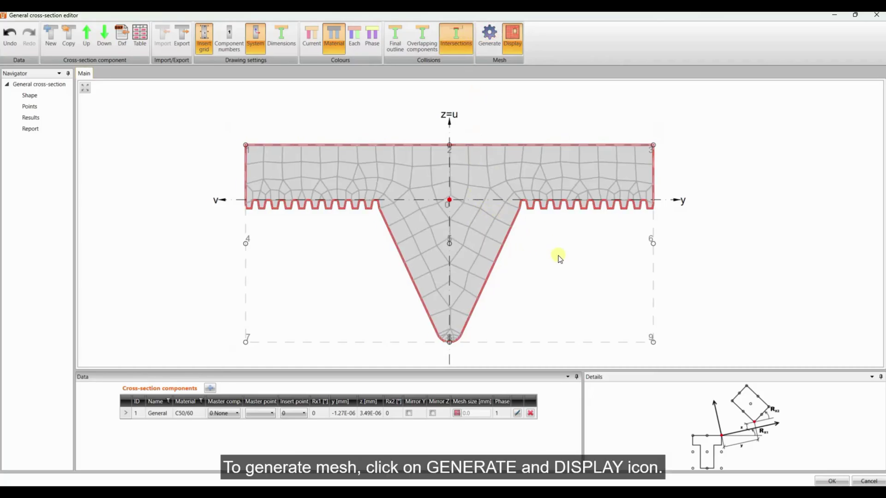
pyautogui.click(39, 120)
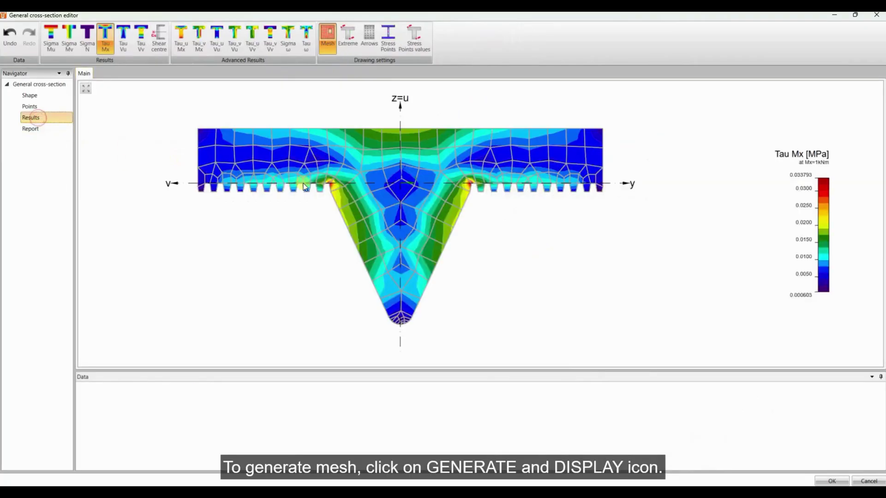
pyautogui.click(181, 37)
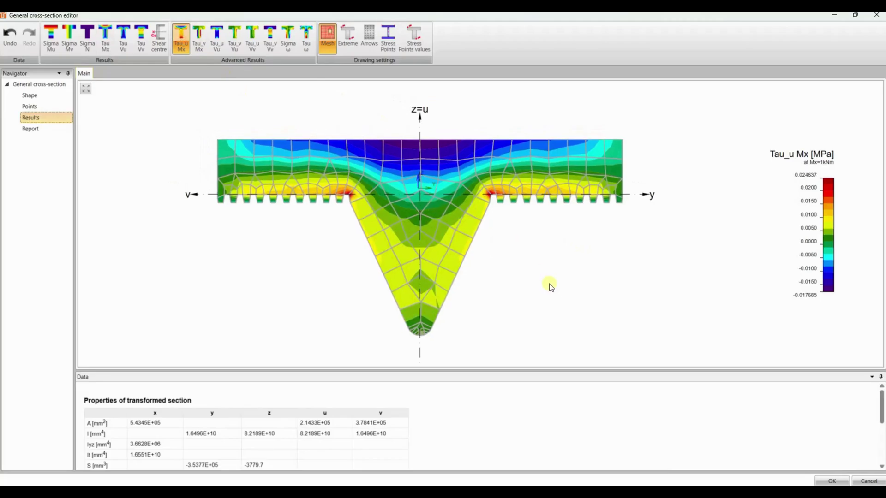
pyautogui.click(305, 38)
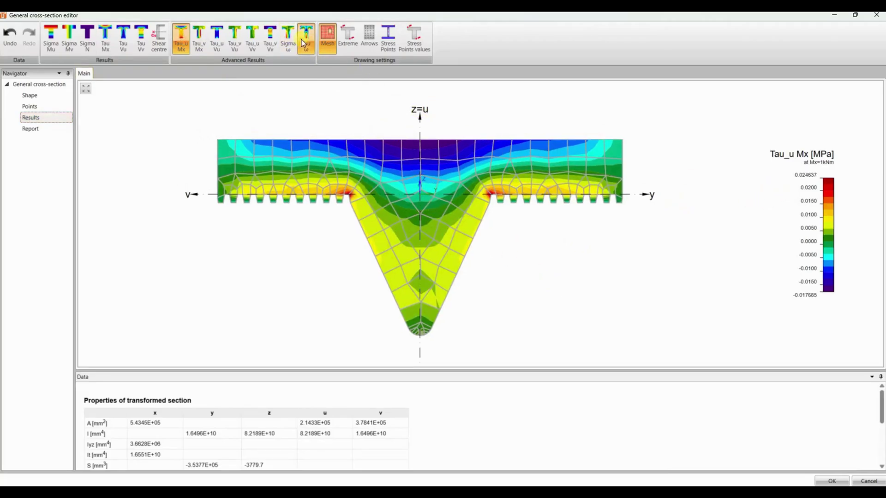
pyautogui.click(369, 46)
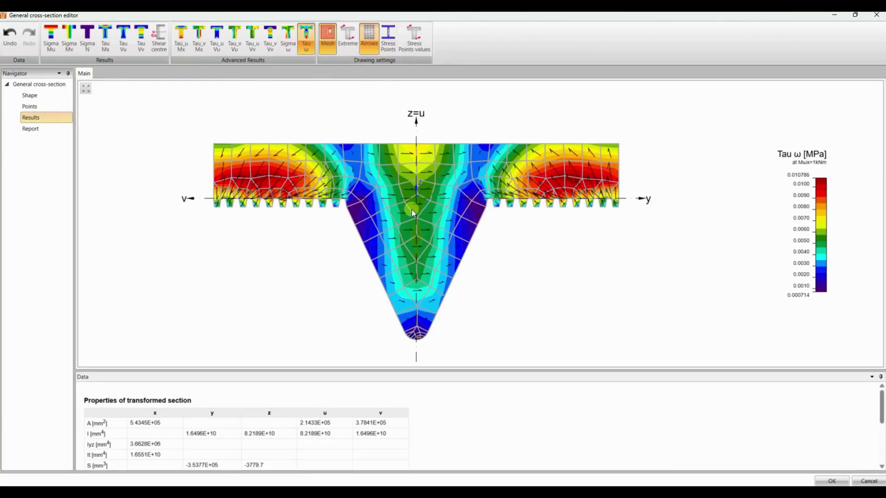
# Review the properties of the transformed section and accept the general cross-section.
pyautogui.moveTo(199, 372); pyautogui.dragTo(197, 324)
pyautogui.scroll(-2, 205, 397)
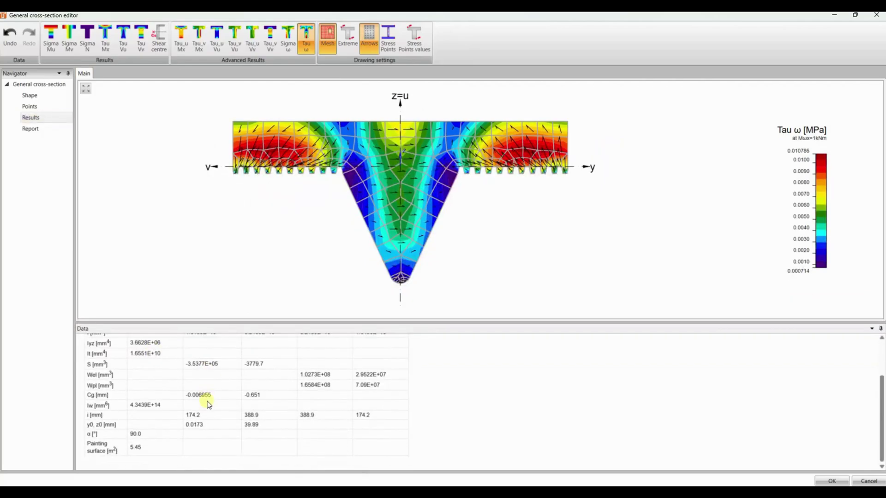
pyautogui.scroll(2, 208, 402)
pyautogui.click(833, 481)
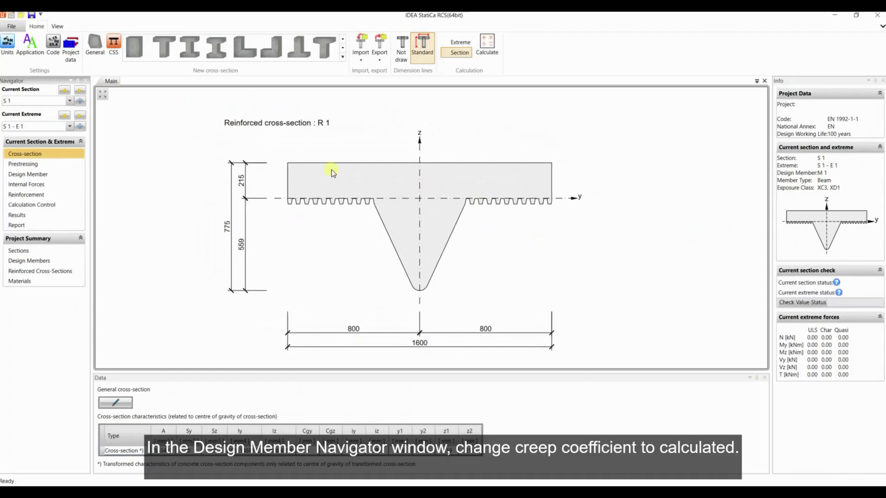
# Set the design member's creep coefficient to Calculated.
pyautogui.click(21, 175)
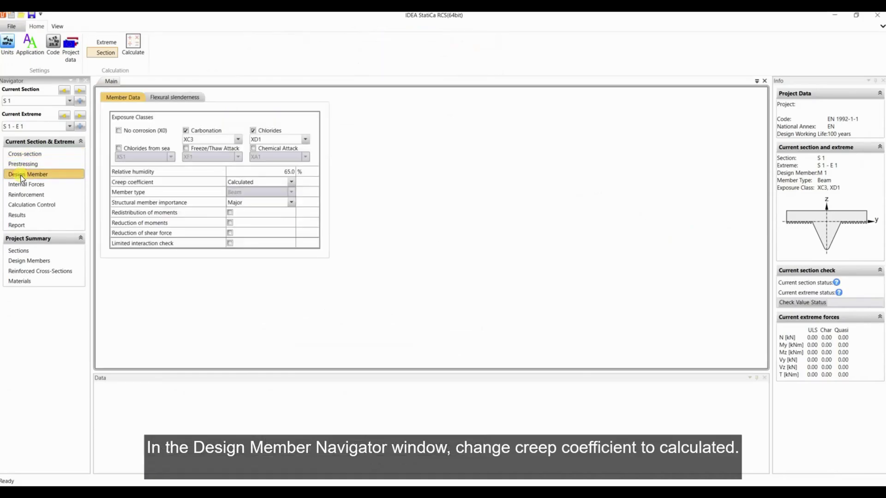
pyautogui.click(291, 182)
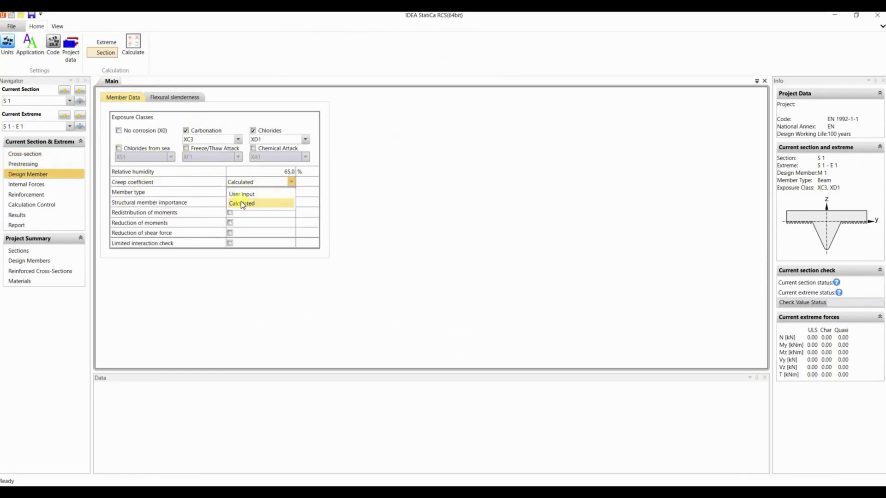
pyautogui.click(242, 201)
# Set the flexural slenderness span ln to 4.20 m and both support widths t1 and t2 to 0.20 m.
pyautogui.click(171, 98)
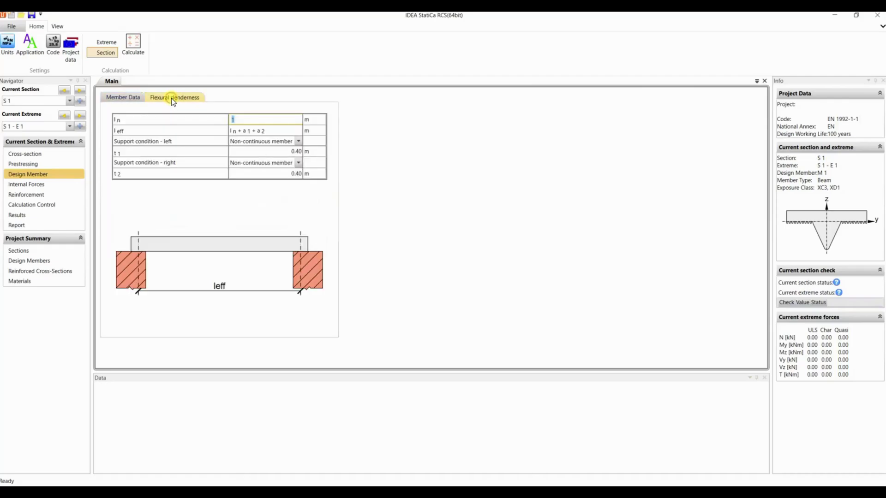
pyautogui.press('Return')
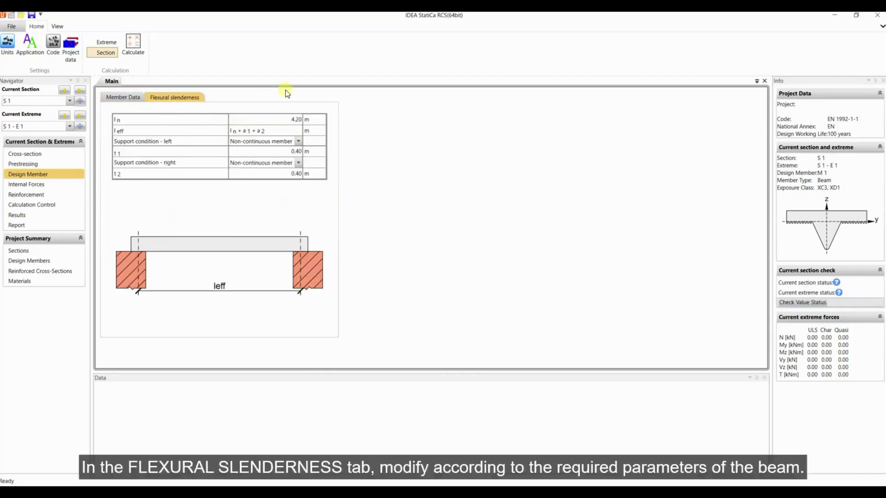
pyautogui.click(295, 151)
pyautogui.write('0.20')
pyautogui.press('Return')
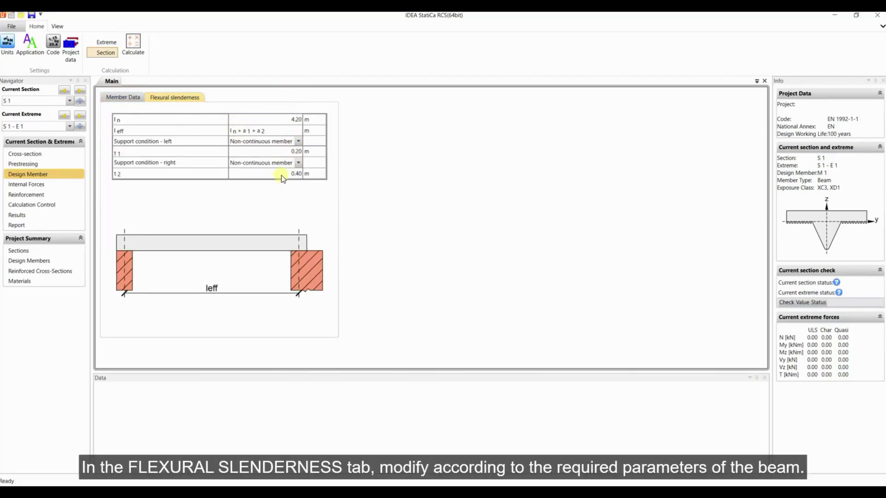
pyautogui.click(293, 173)
pyautogui.write('0.20')
pyautogui.press('Return')
# Set both the left and right support conditions to Continuous member.
pyautogui.click(298, 142)
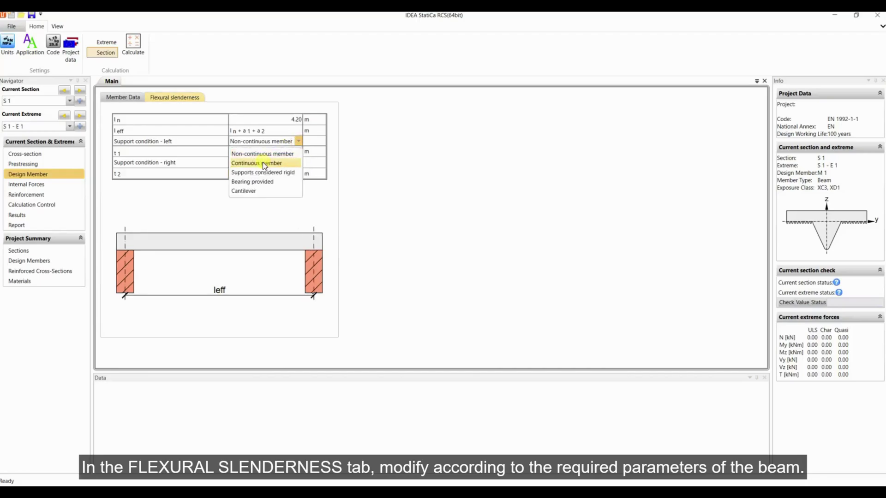
pyautogui.click(262, 162)
pyautogui.click(298, 163)
pyautogui.click(256, 185)
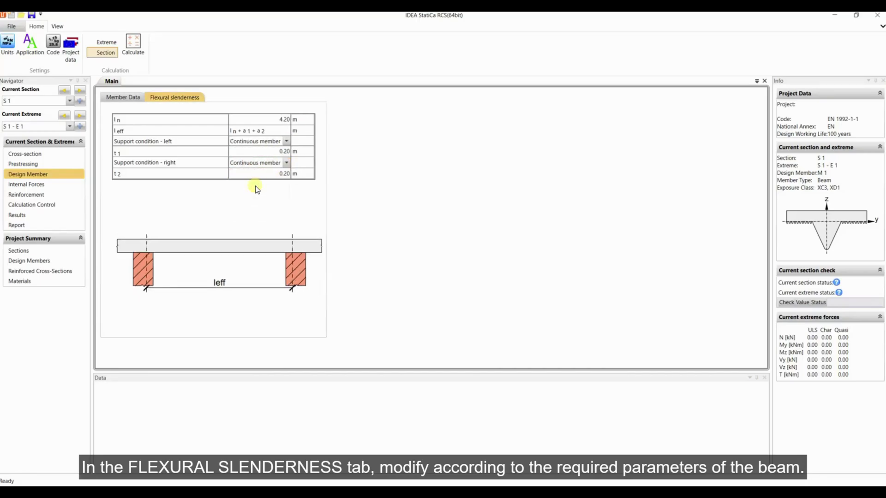
# In the internal forces of the section, set the Fundamental ULS axial force N to 280 kN and shear Vz to 260 kN.
pyautogui.click(28, 185)
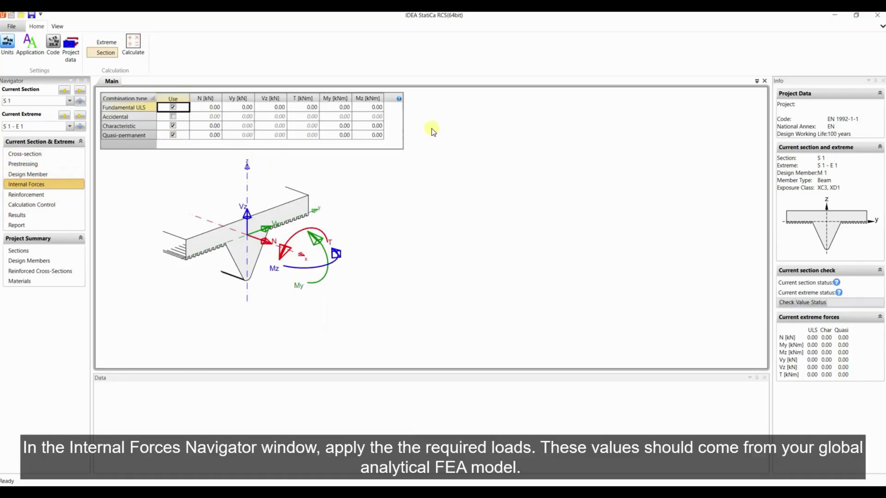
pyautogui.press('Tab')
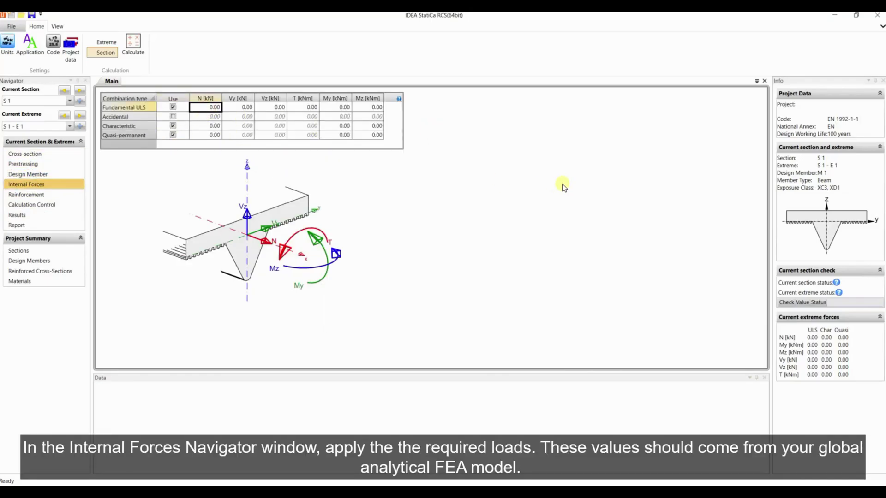
pyautogui.press('Return')
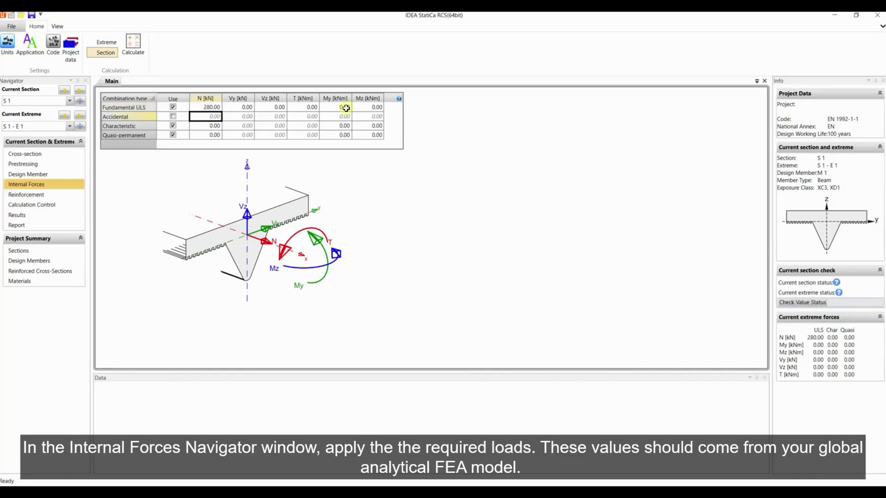
pyautogui.click(270, 107)
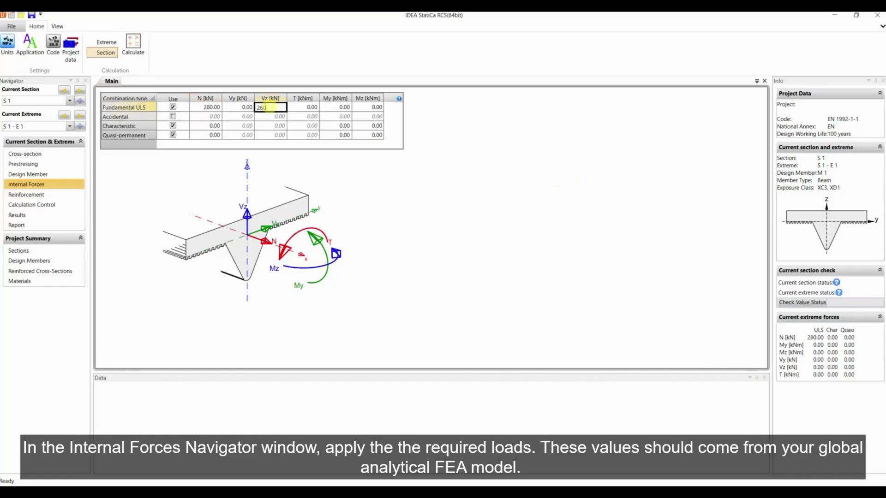
pyautogui.press('Return')
# Set the Fundamental ULS torsion T to 5.75 kNm and bending moment My to 100 kNm.
pyautogui.click(299, 107)
pyautogui.write('5')
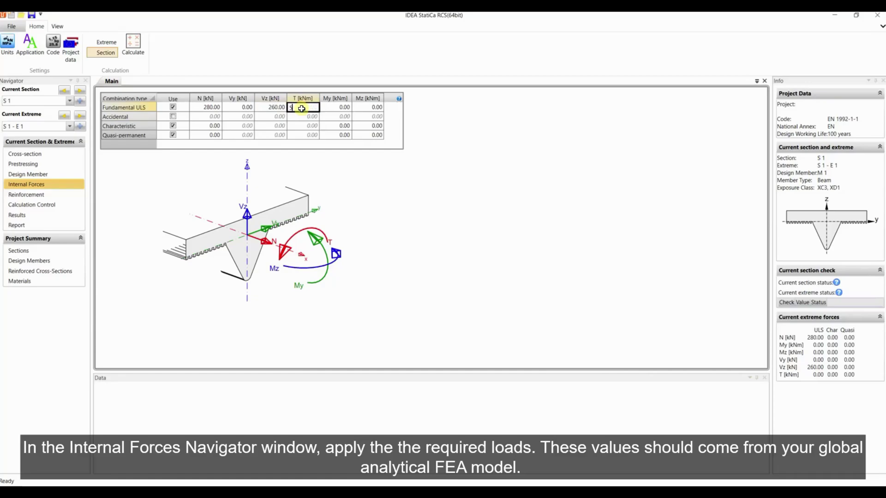
pyautogui.write('.75')
pyautogui.press('Return')
pyautogui.click(327, 107)
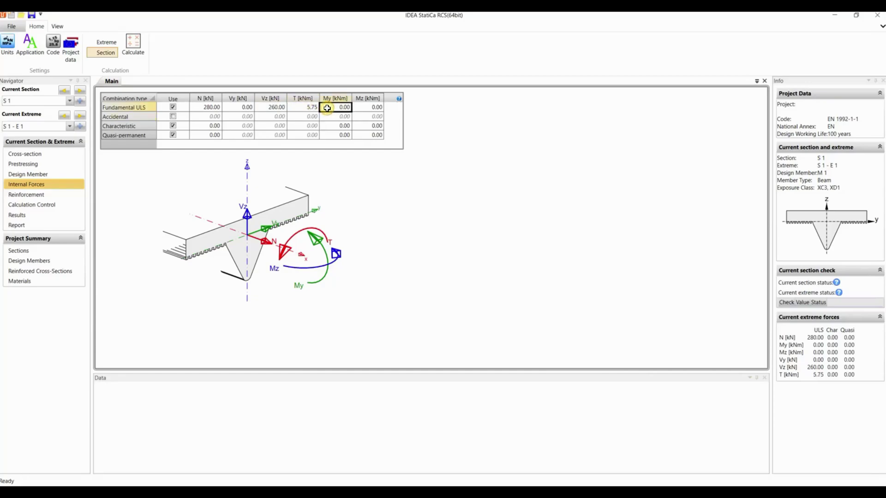
pyautogui.write('100')
pyautogui.press('Return')
# Set N to 120 kN and My to 75 kNm for both the Characteristic and Quasi-permanent combinations.
pyautogui.click(196, 126)
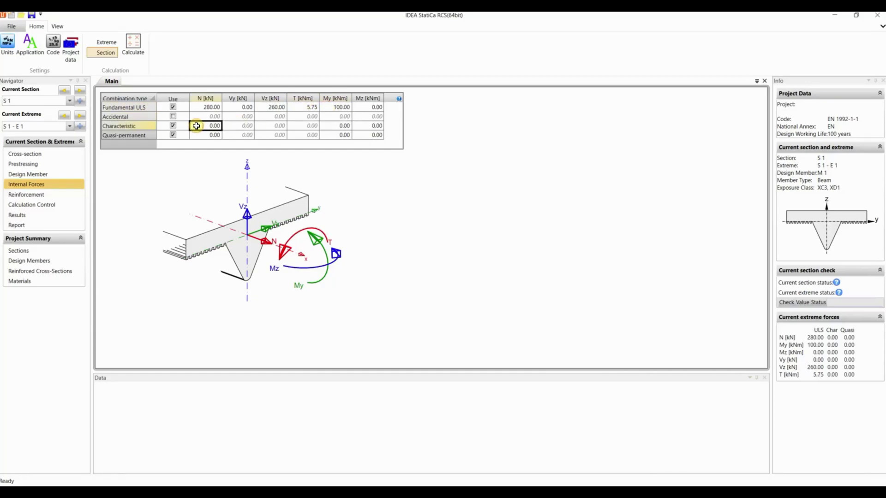
pyautogui.write('120')
pyautogui.press('Return')
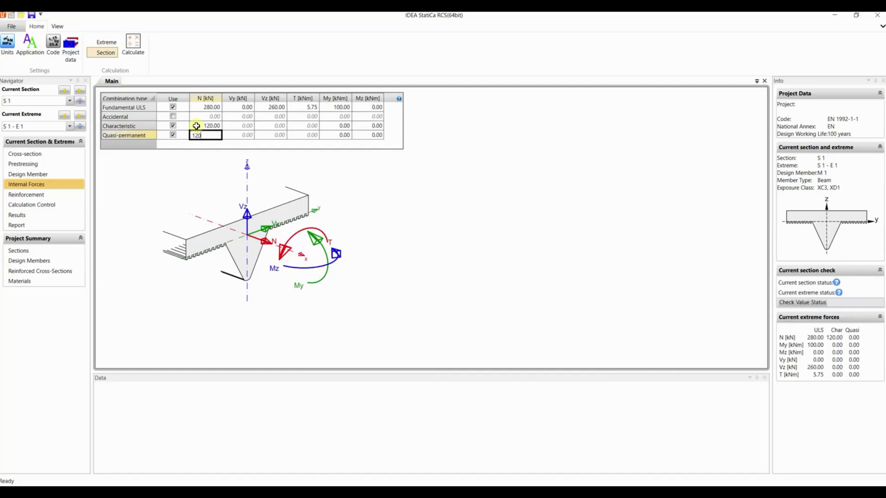
pyautogui.write('120')
pyautogui.press('Return')
pyautogui.click(330, 126)
pyautogui.press('Return')
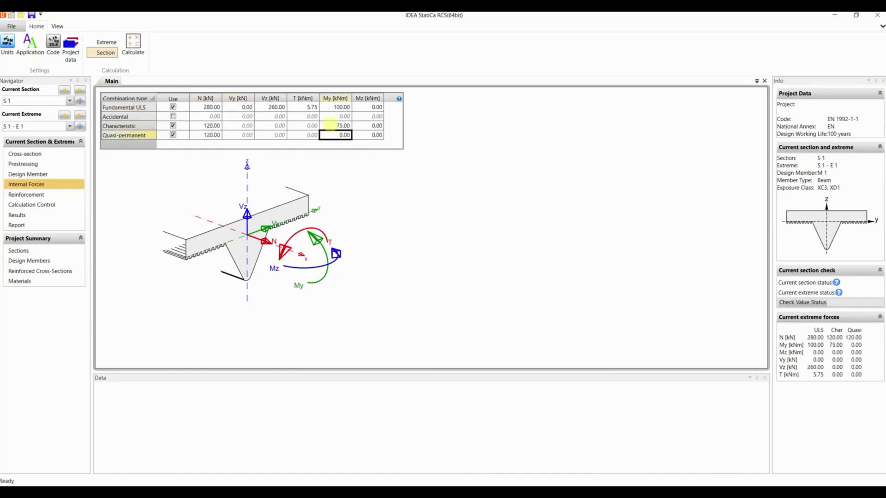
pyautogui.write('75')
pyautogui.press('Return')
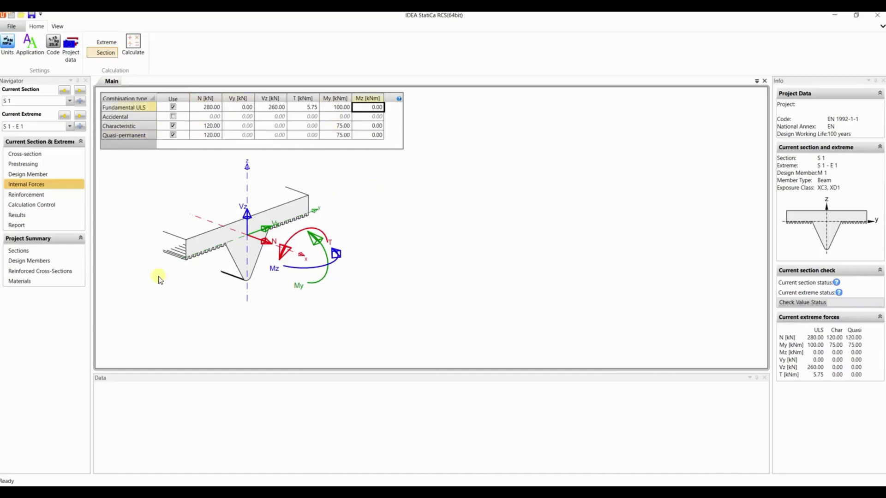
# Open reinforced cross-section R 1 in the Reinforcement editor and hide its dimension lines.
pyautogui.click(48, 197)
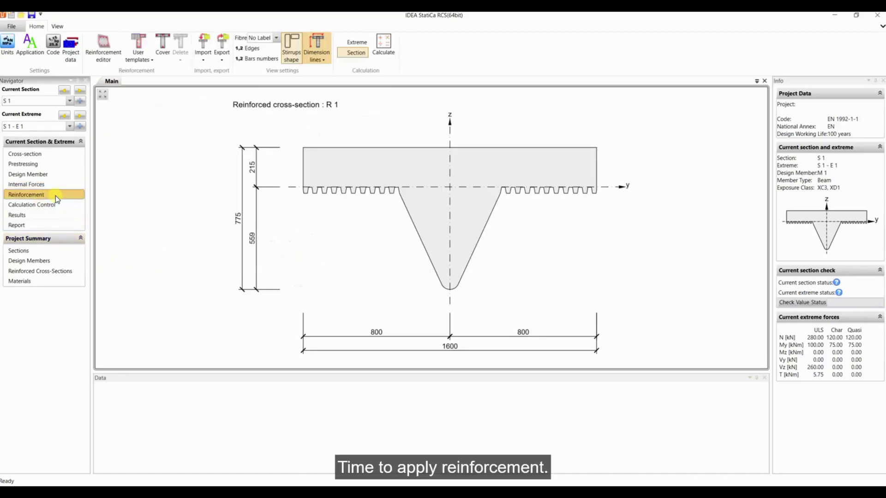
pyautogui.moveTo(460, 250); pyautogui.dragTo(466, 252, button='middle')
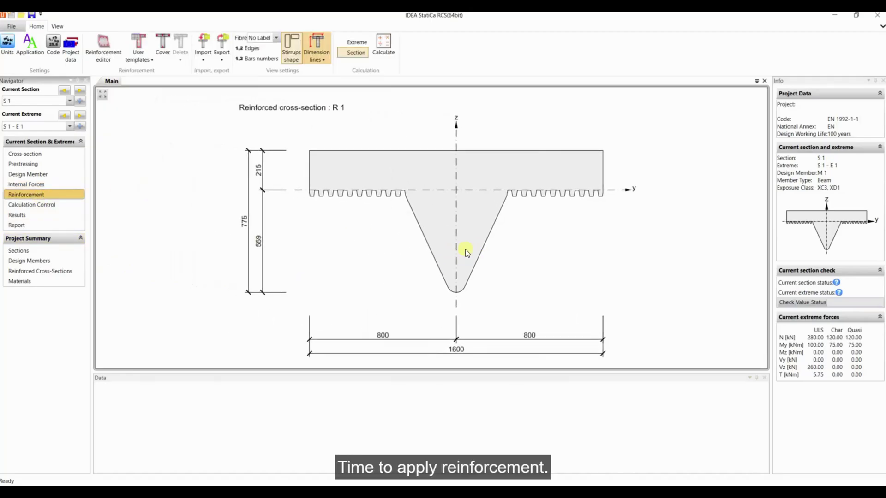
pyautogui.click(103, 46)
pyautogui.click(638, 13)
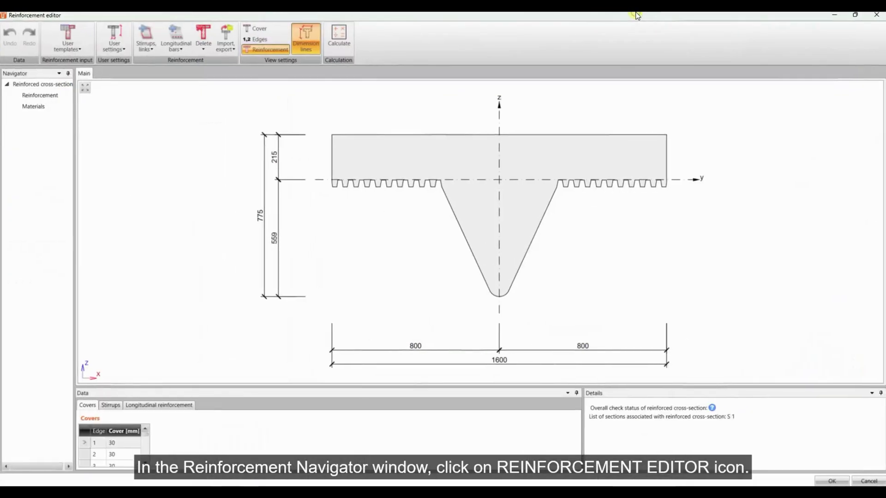
pyautogui.click(306, 39)
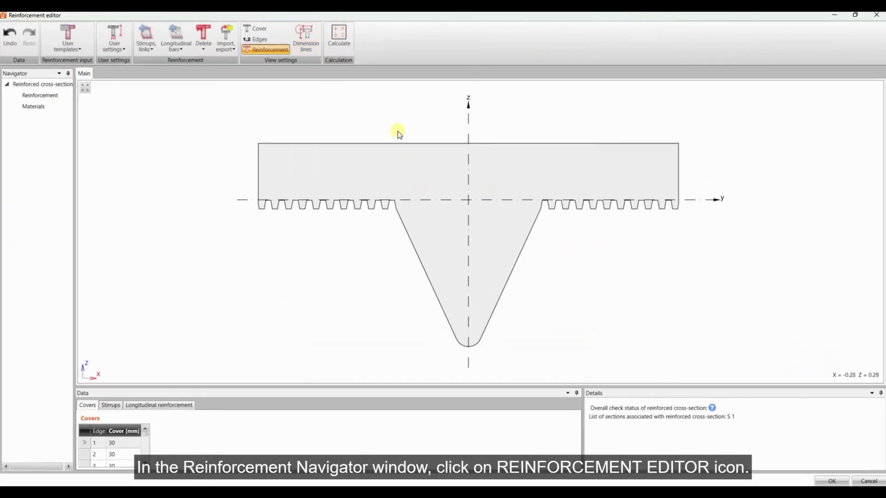
# Import the reinforcement layout from the file Precast_Reinforcement.nav into the cross-section.
pyautogui.click(225, 40)
pyautogui.click(251, 62)
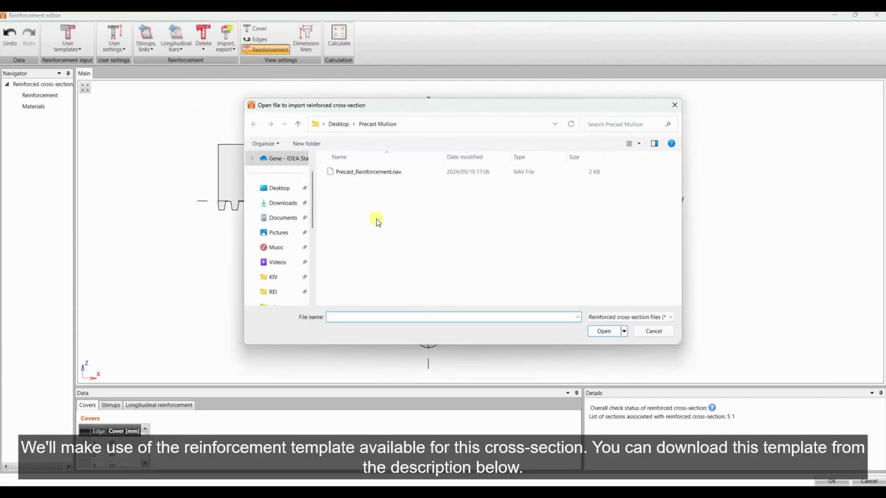
pyautogui.click(365, 171)
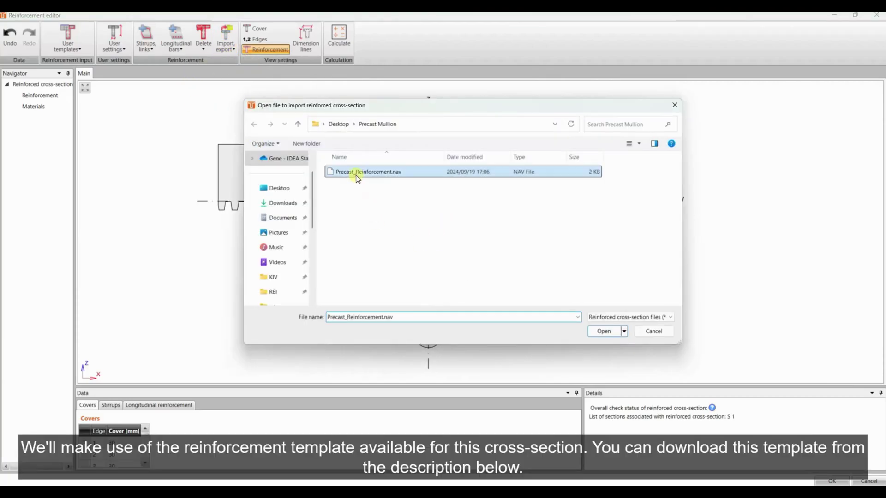
pyautogui.click(594, 336)
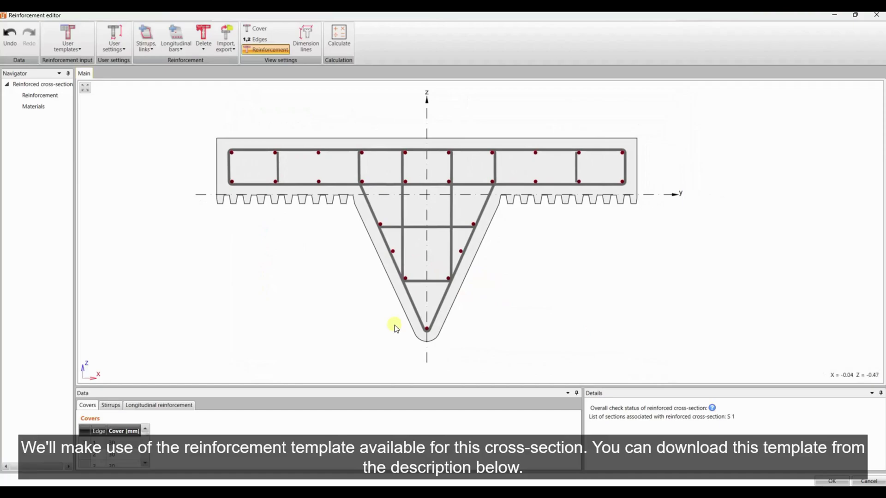
pyautogui.moveTo(376, 386); pyautogui.dragTo(375, 383)
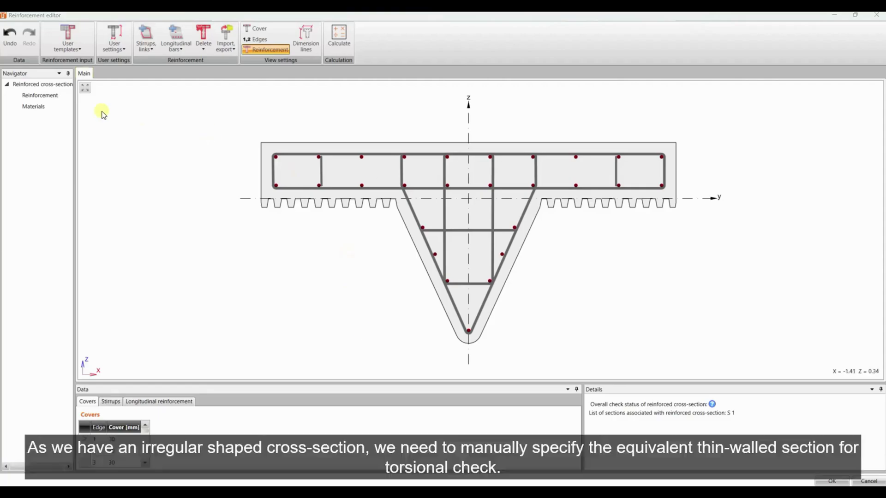
# Define the equivalent thin-walled section for torsion by manual input with Ak 162956 mm2, uk 1788 mm and teff 131 mm.
pyautogui.click(115, 39)
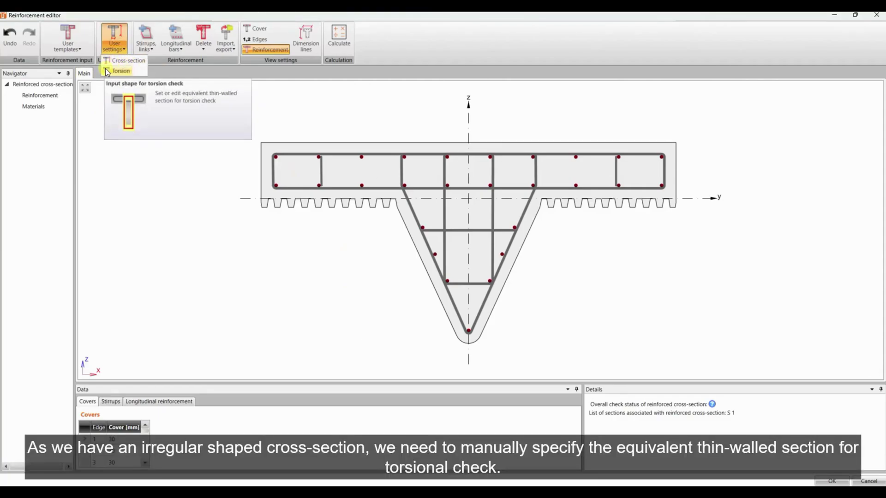
pyautogui.click(117, 70)
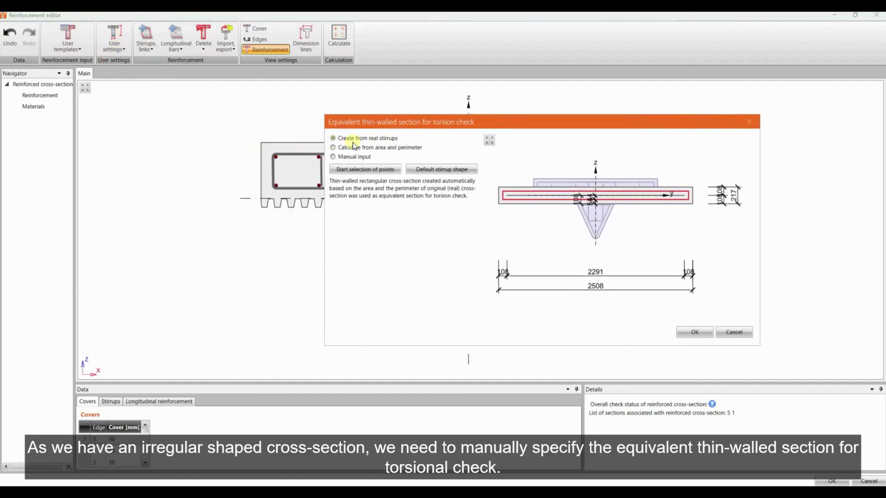
pyautogui.click(335, 157)
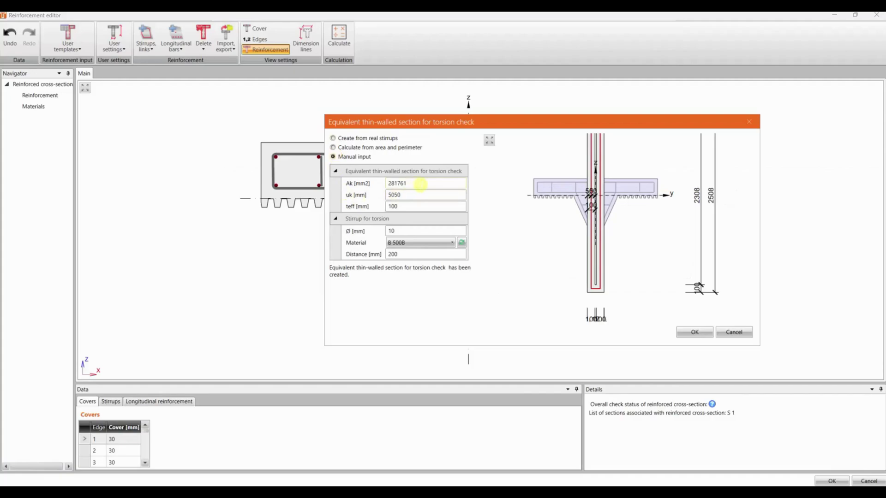
pyautogui.click(423, 183)
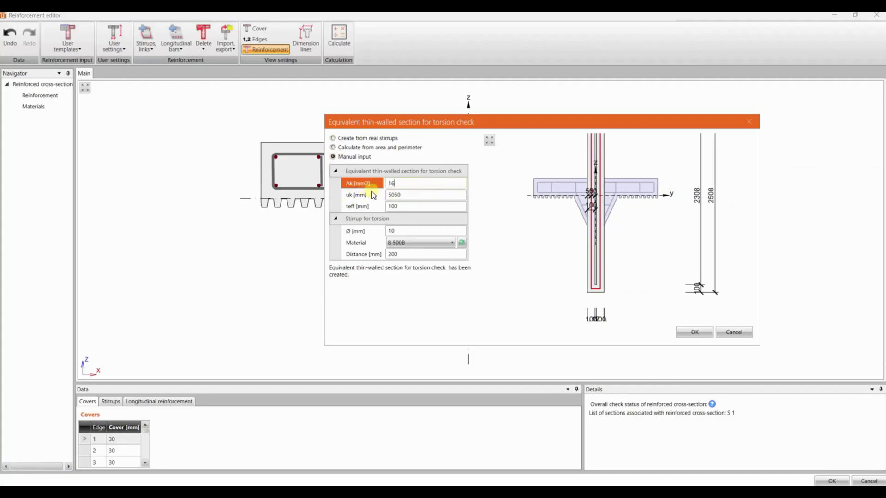
pyautogui.click(407, 195)
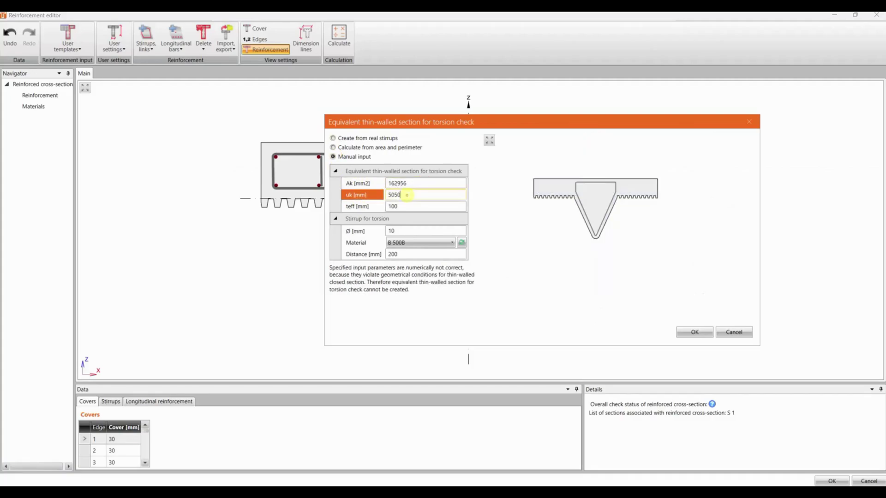
pyautogui.write('1788')
pyautogui.click(412, 204)
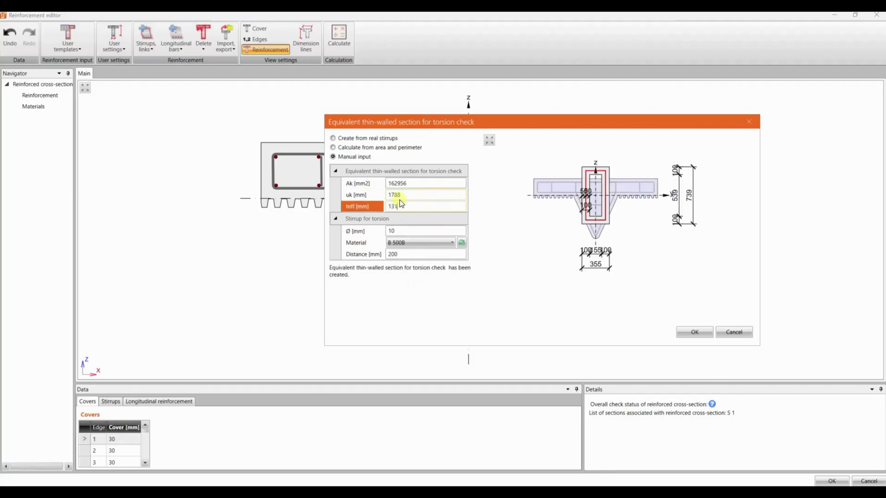
pyautogui.write('131')
# Set the torsion stirrup to a 10 mm diameter at 200 mm distance and accept the thin-walled section.
pyautogui.click(409, 231)
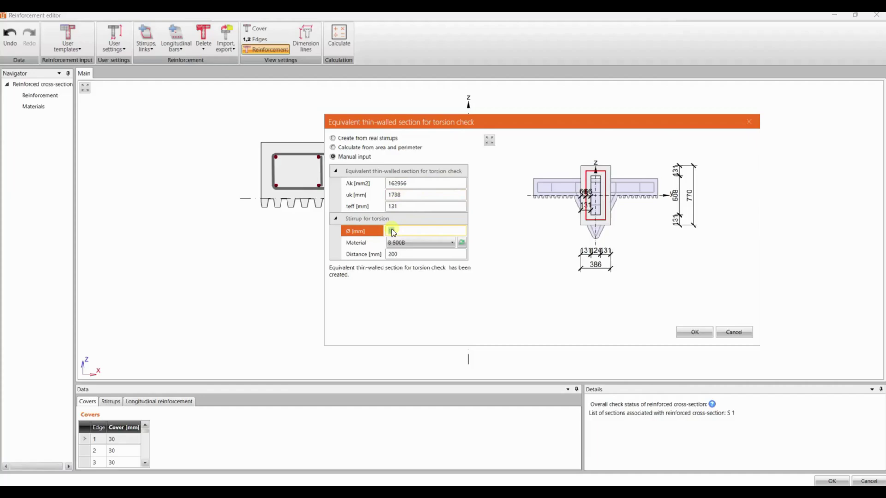
pyautogui.write('10')
pyautogui.click(364, 254)
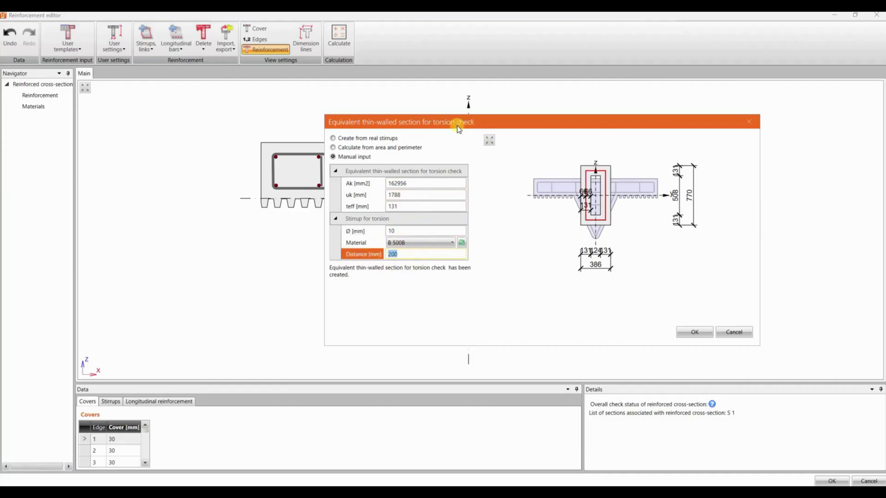
pyautogui.click(645, 333)
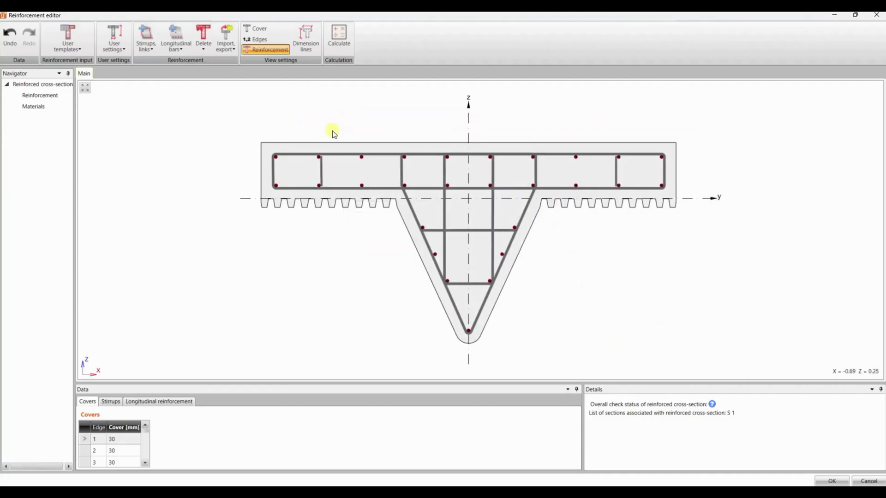
# Accept the edited reinforcement and hide the separate stirrup shape drawings in the cross-section view.
pyautogui.click(831, 481)
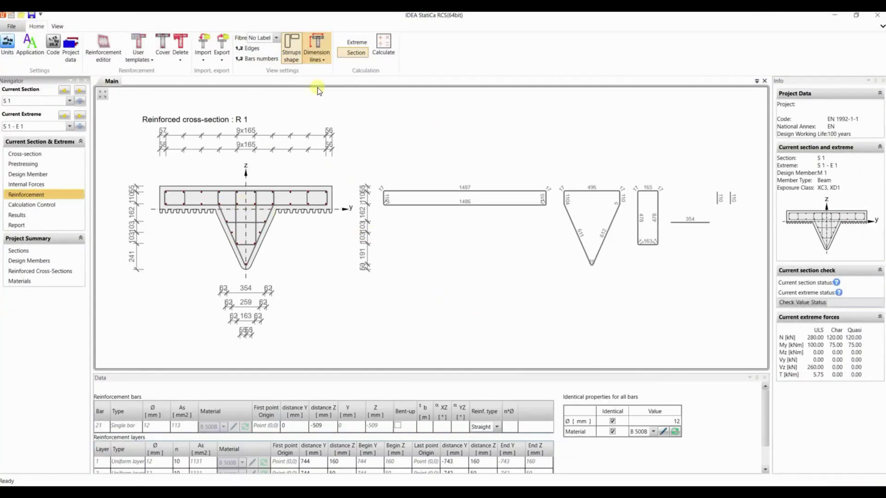
pyautogui.click(295, 61)
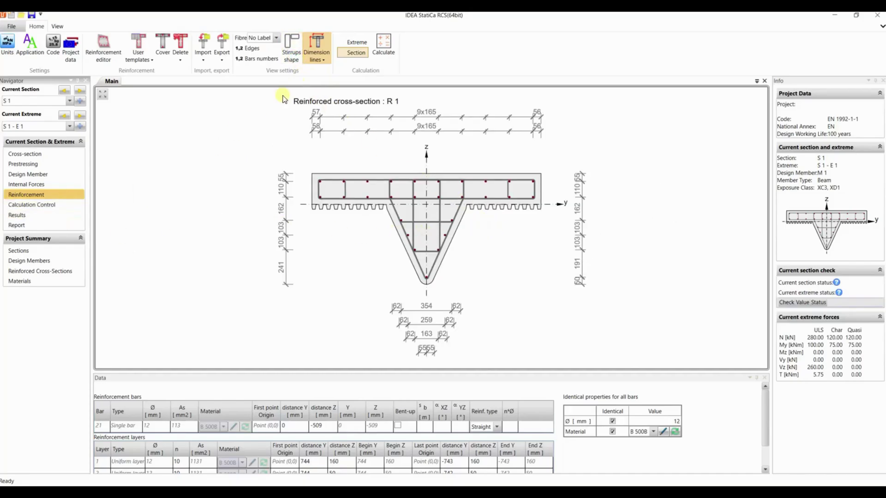
# Enable all check types for the calculation, including Stiffnesses and M-N-κ diagram, and calculate the section.
pyautogui.click(50, 207)
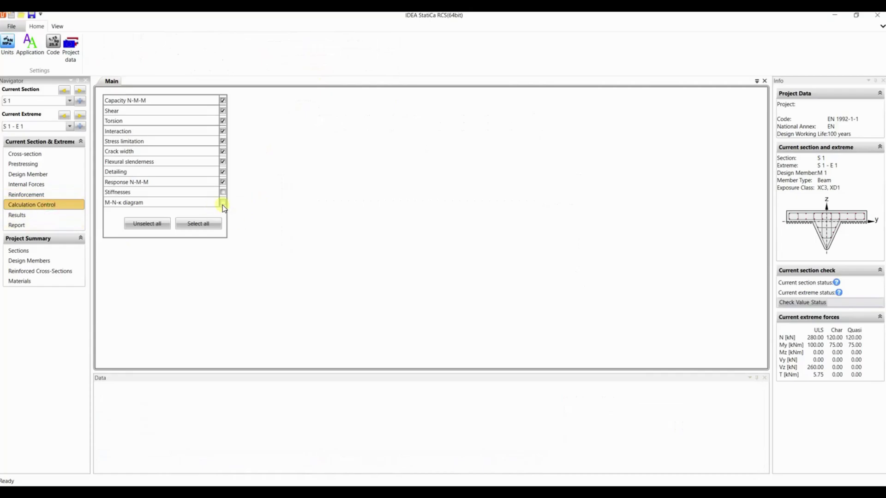
pyautogui.click(198, 224)
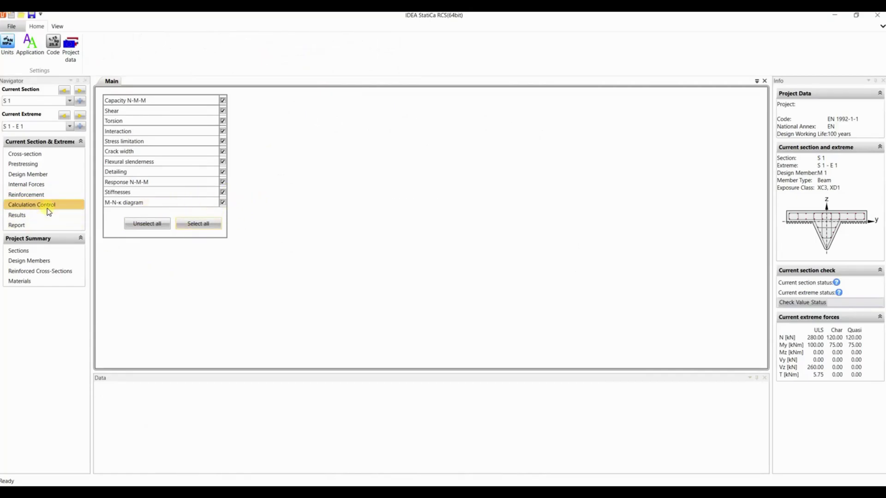
pyautogui.click(32, 195)
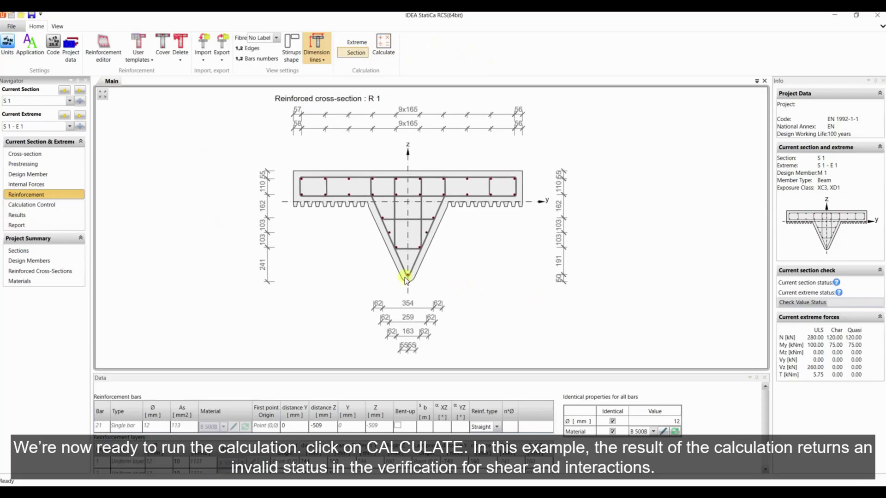
pyautogui.click(384, 47)
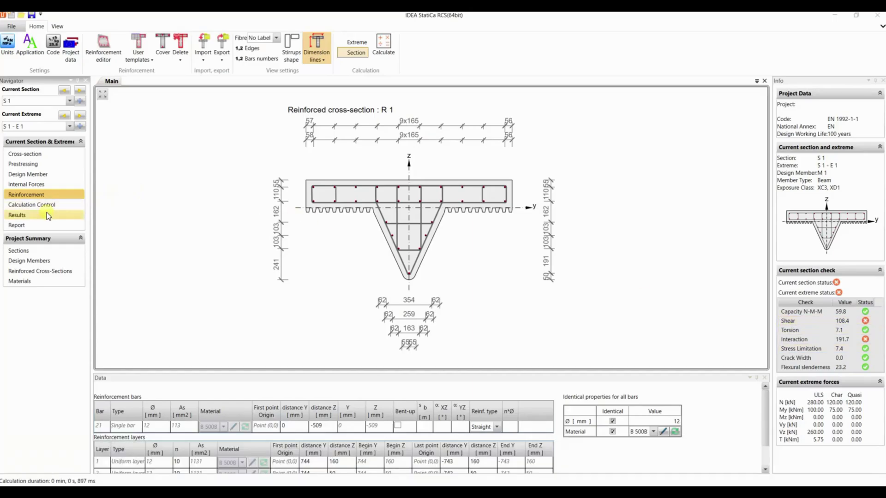
# Open the shear check results, enlarge the results table, and set the compression strut angle θ to 40 degrees.
pyautogui.click(48, 215)
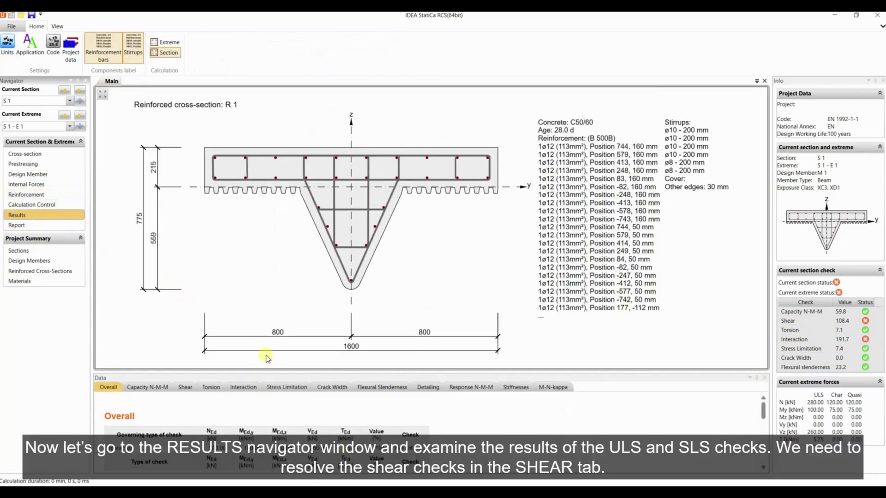
pyautogui.moveTo(269, 371); pyautogui.dragTo(270, 353)
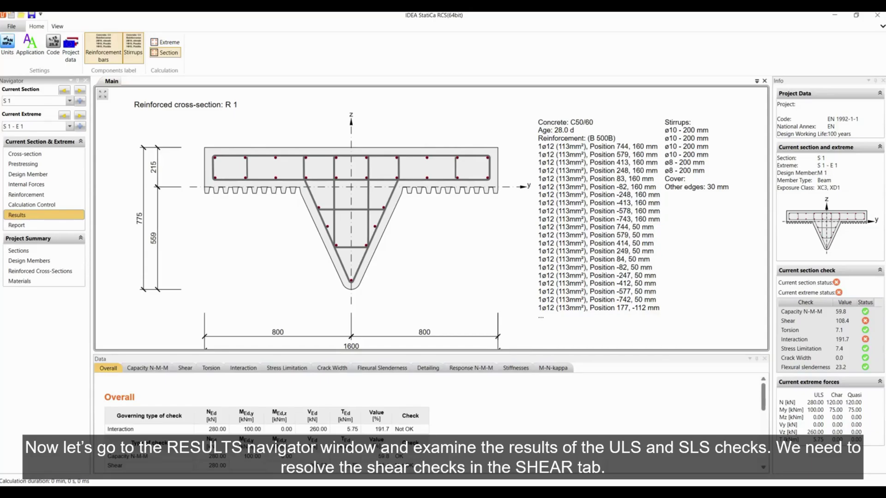
pyautogui.click(184, 368)
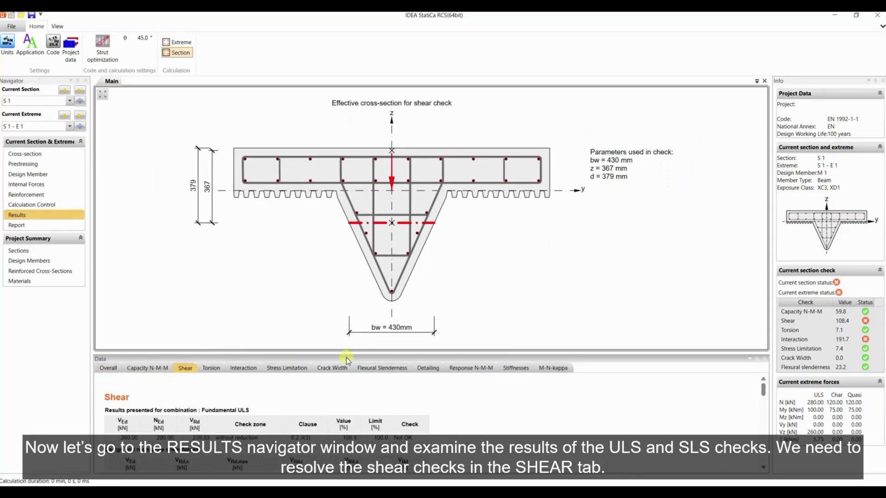
pyautogui.moveTo(336, 314); pyautogui.dragTo(337, 295)
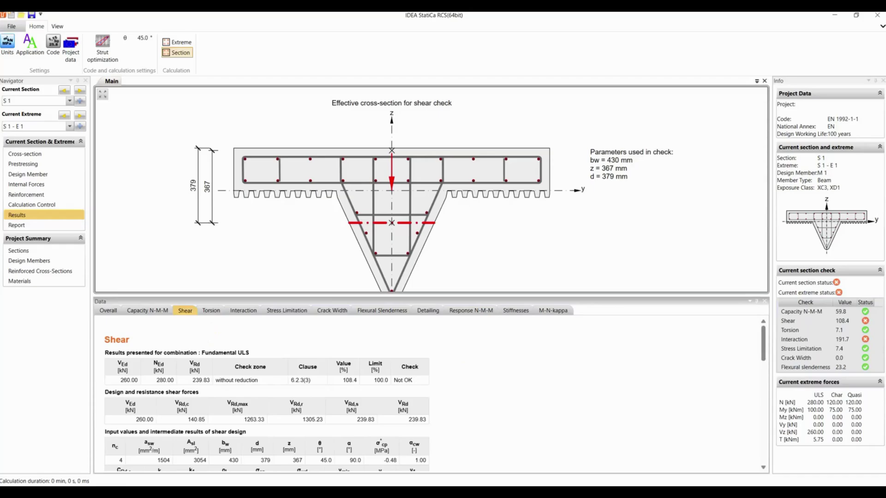
pyautogui.click(143, 39)
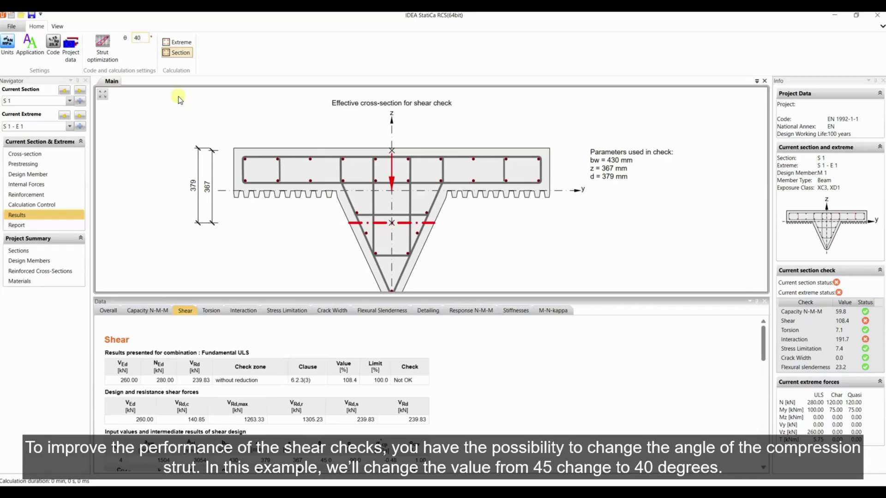
pyautogui.press('Return')
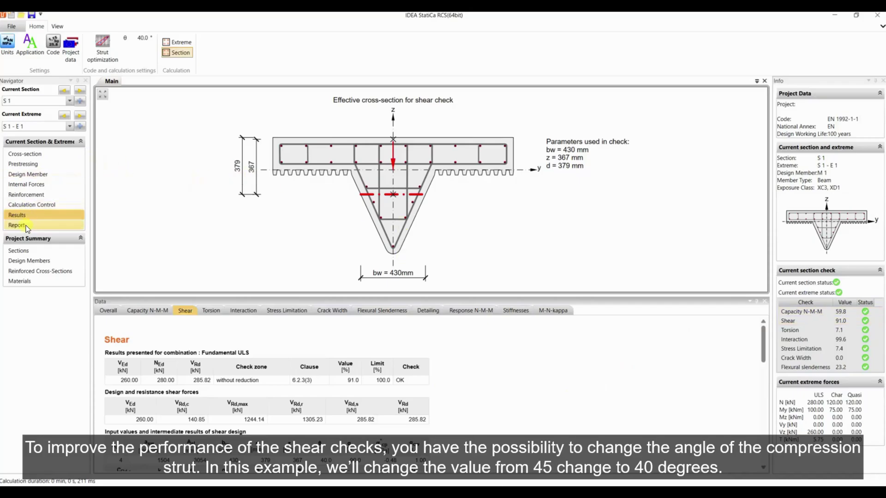
# Review the torsion, interaction, stress limitation, crack width, flexural slenderness and detailing check results, widening the section check summary.
pyautogui.click(212, 310)
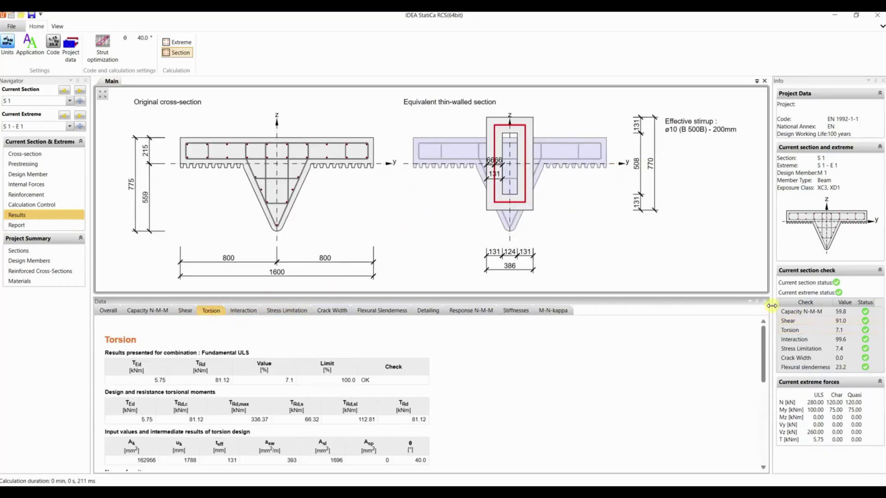
pyautogui.moveTo(771, 305); pyautogui.dragTo(597, 306)
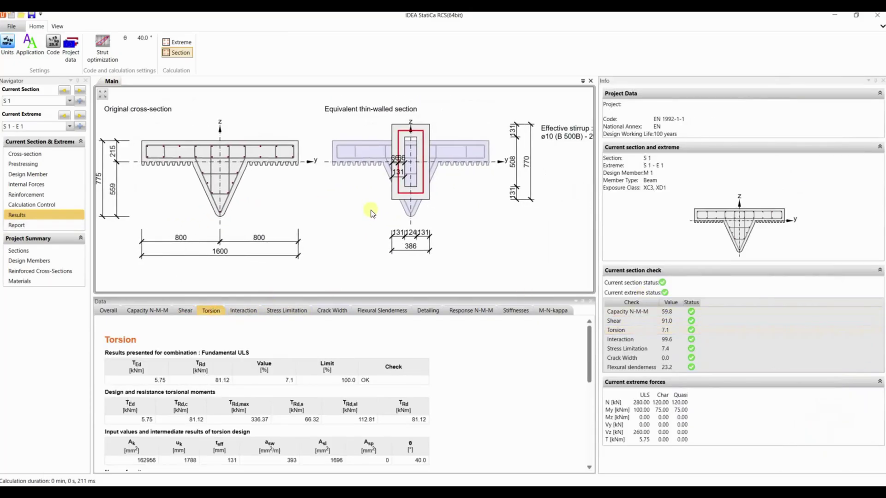
pyautogui.click(243, 311)
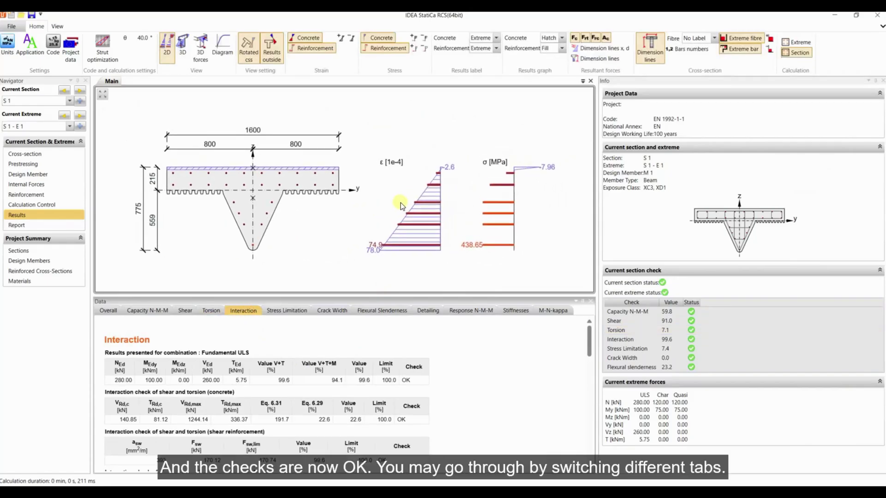
pyautogui.click(283, 311)
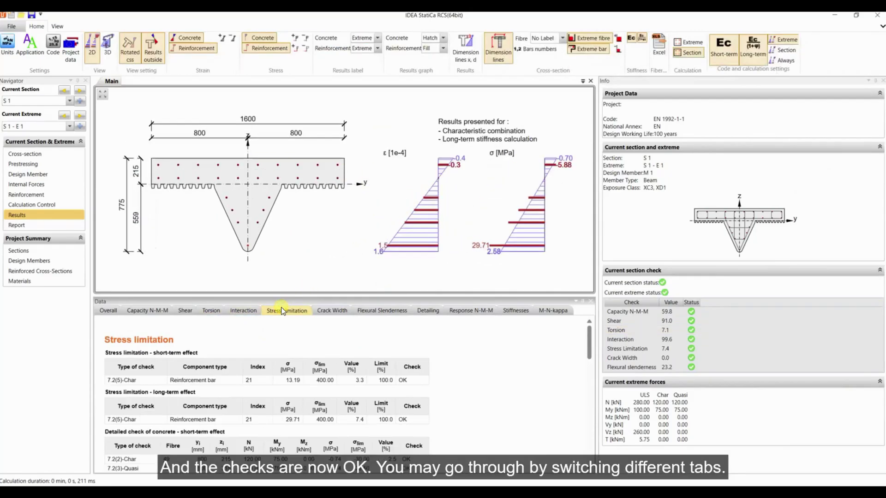
pyautogui.click(327, 310)
pyautogui.click(393, 315)
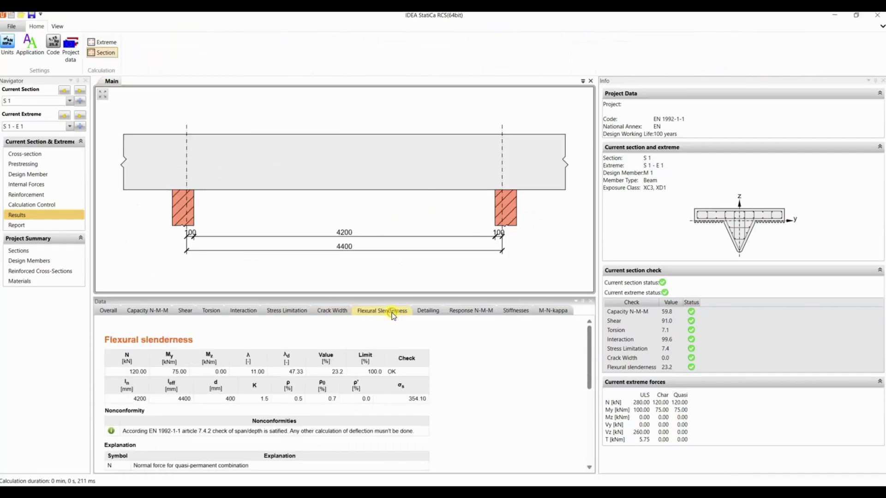
pyautogui.click(428, 310)
# Examine the Response N-M-M results in the 3D forces view and as a stress-strain diagram.
pyautogui.click(475, 311)
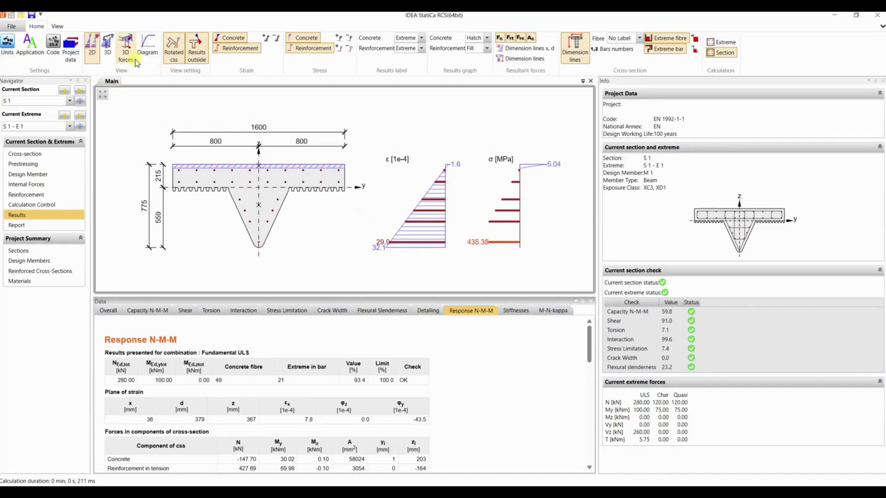
pyautogui.click(125, 49)
pyautogui.click(147, 46)
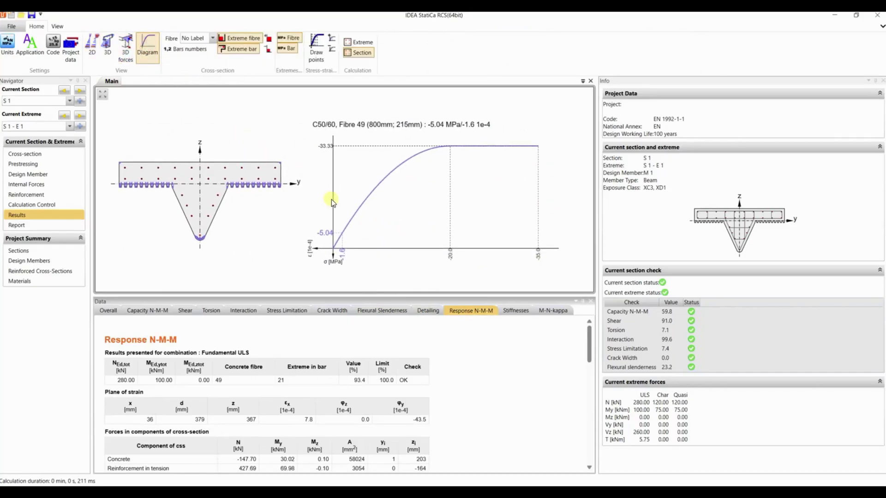
# Generate the calculation report and enlarge its viewing area.
pyautogui.click(23, 225)
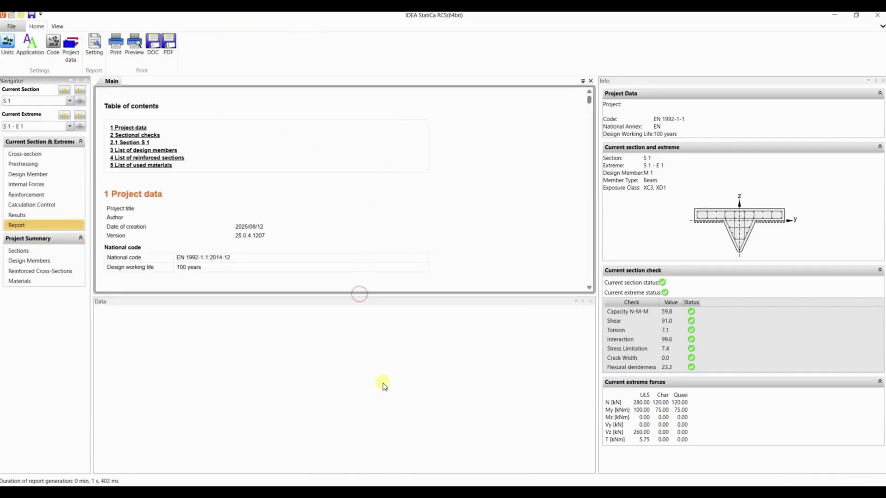
pyautogui.moveTo(389, 297); pyautogui.dragTo(382, 451)
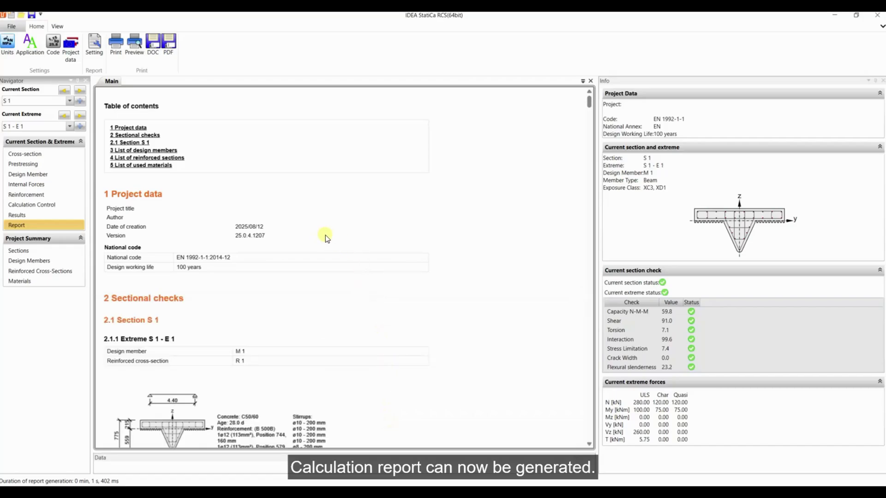